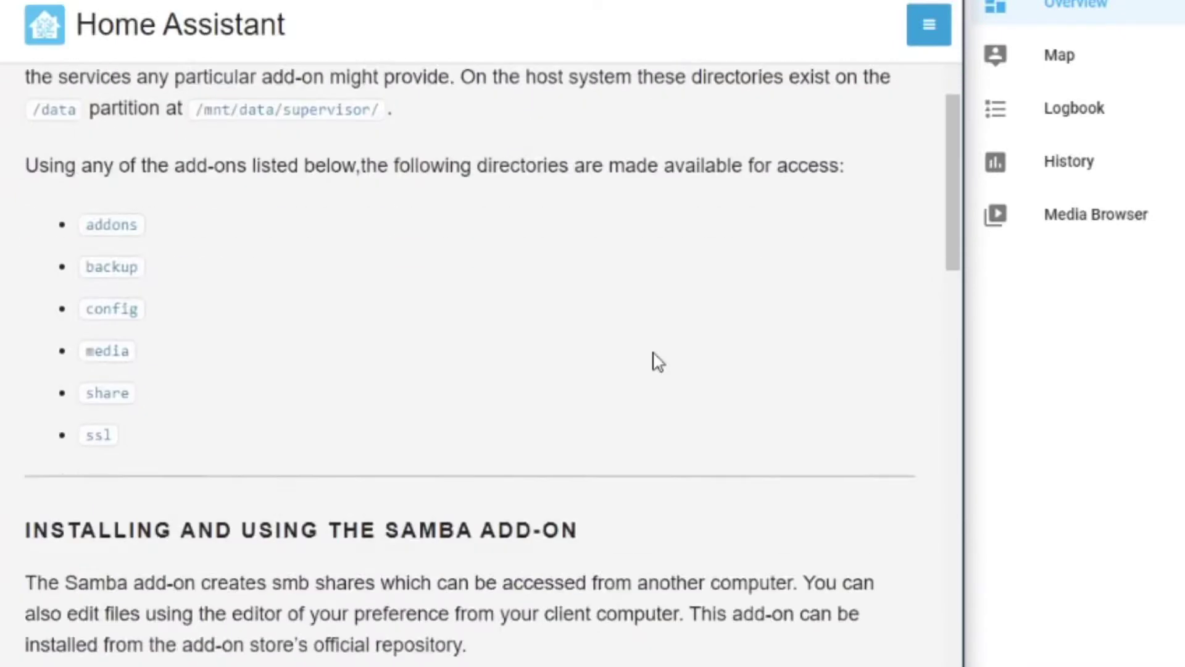
Scroll the Supervisor dashboard down to the empty Add-ons section
scroll(656, 360, down, 4)
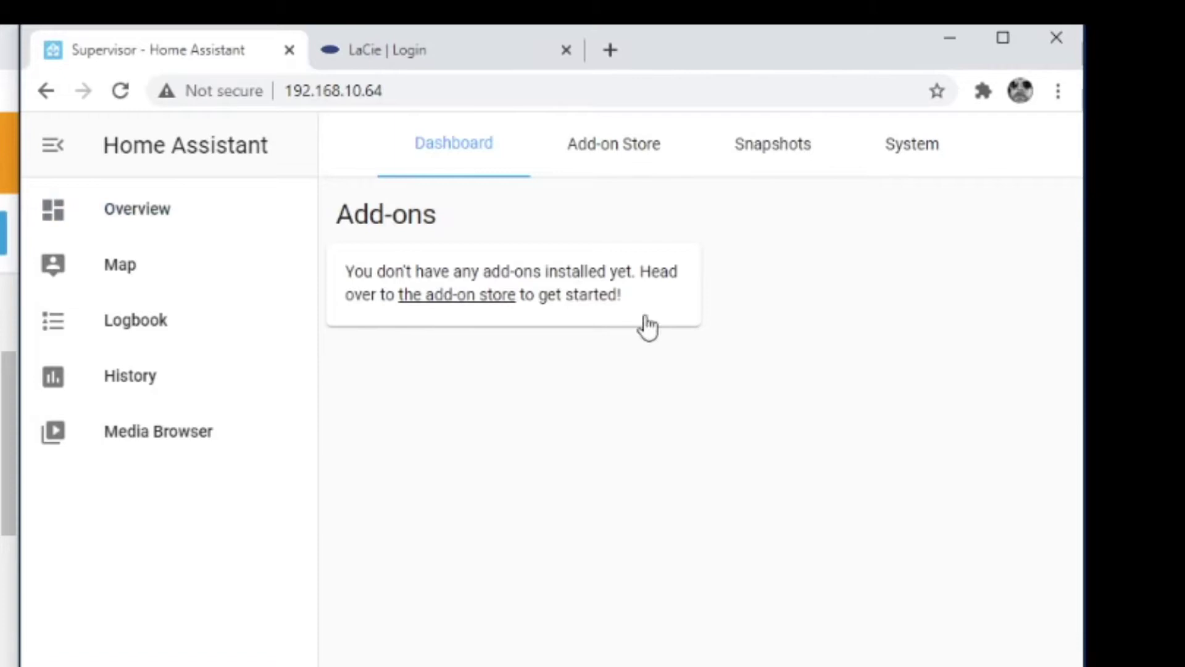
Search the add-on store for 'sam', open Samba share and read its documentation
click(616, 156)
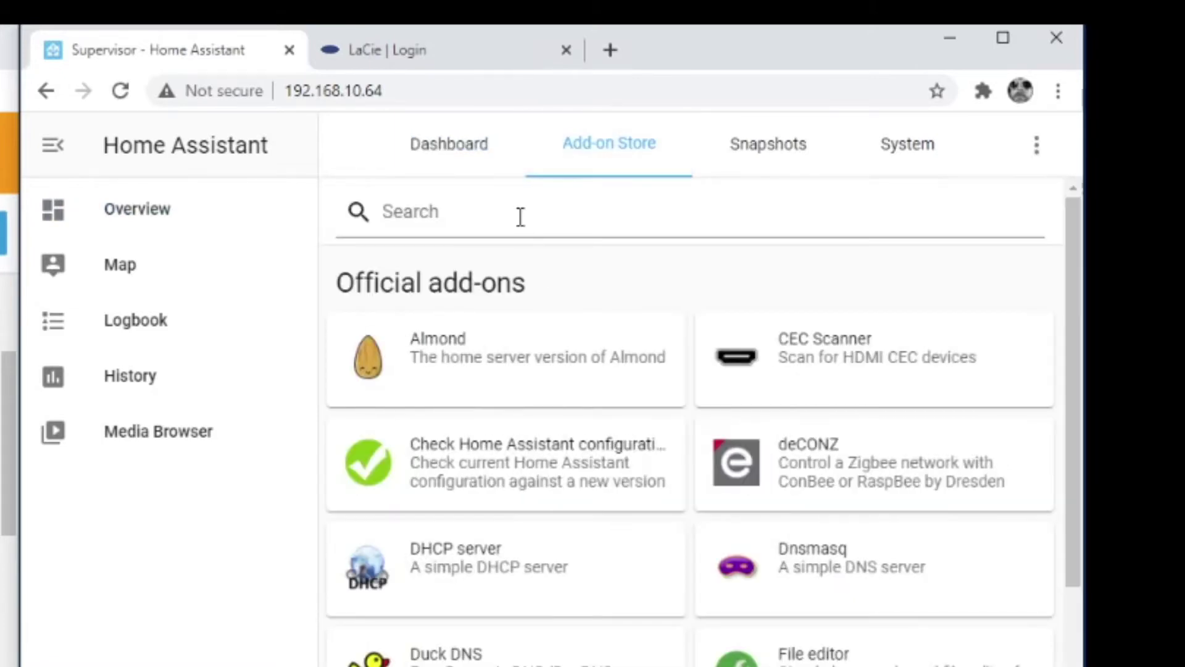
click(518, 212)
text(samba)
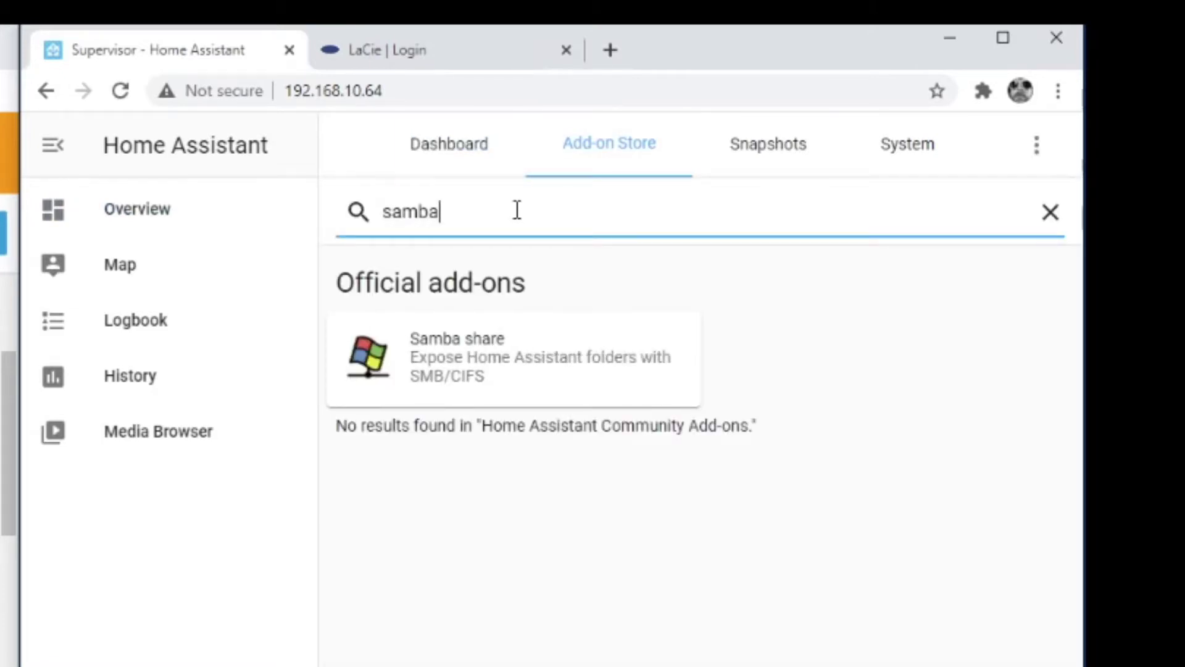
click(505, 361)
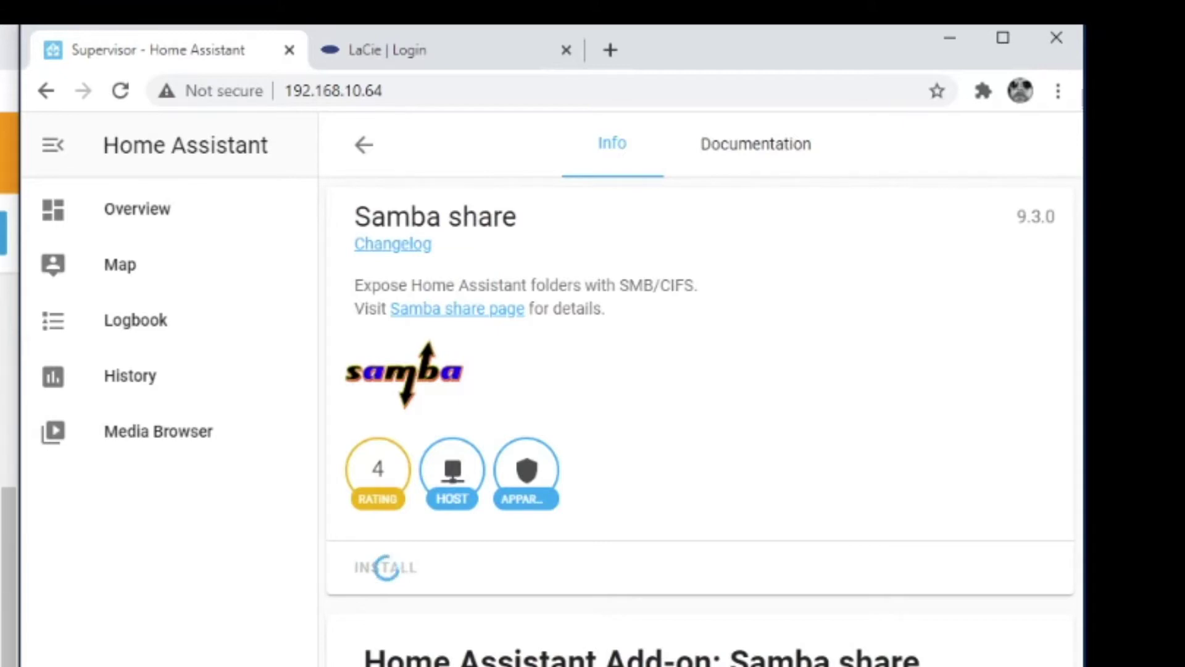
click(781, 159)
scroll(689, 426, down, 8)
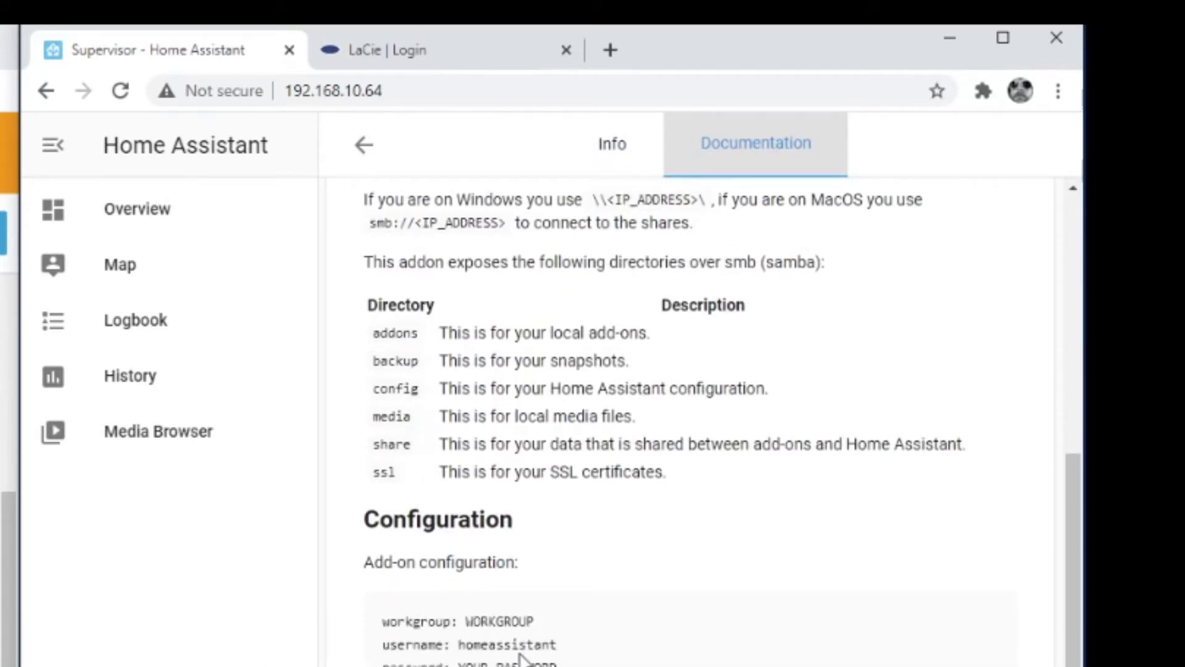
click(603, 159)
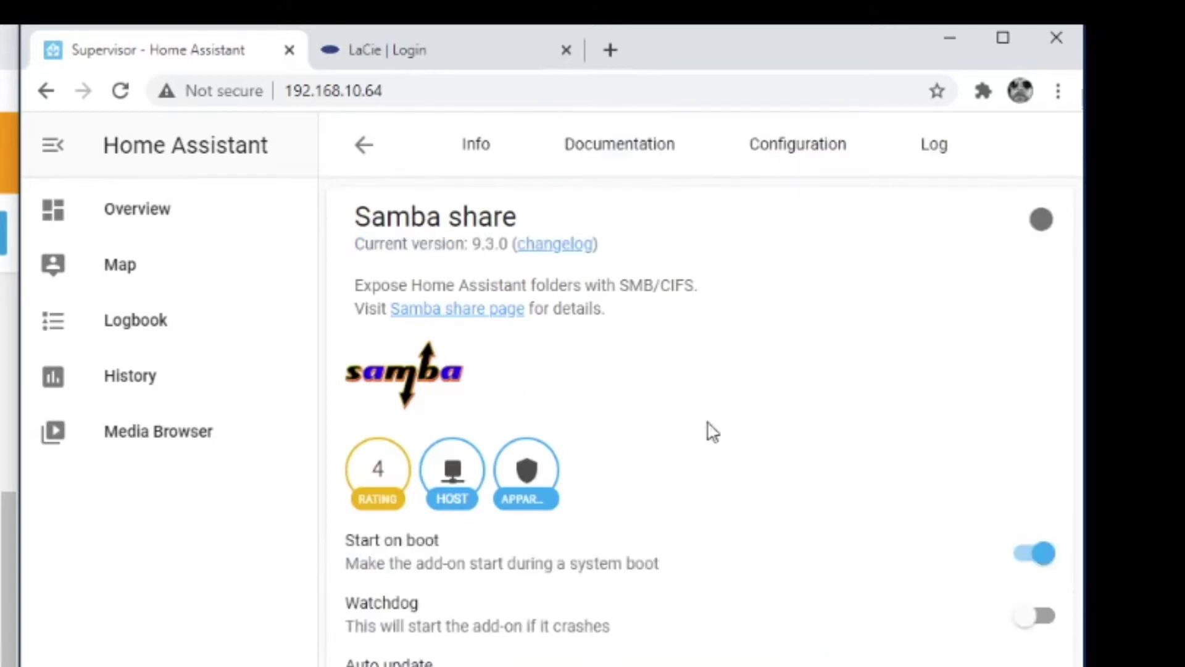
In the Samba share configuration YAML, enter a password and shorten the default username
click(826, 161)
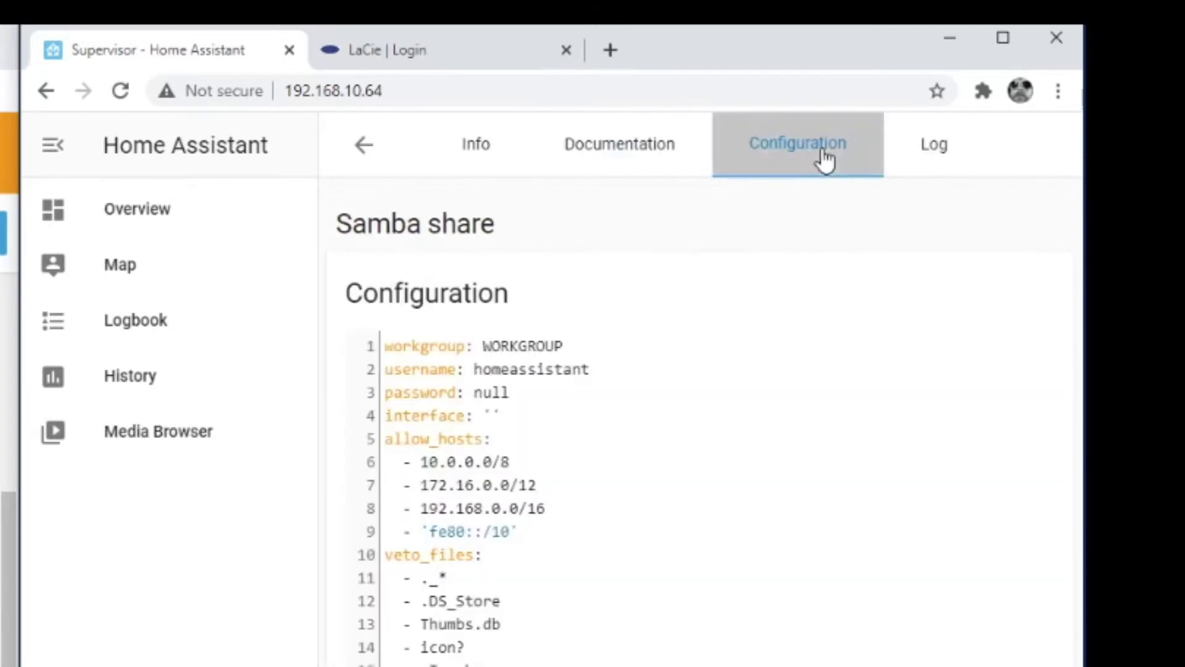
click(614, 397)
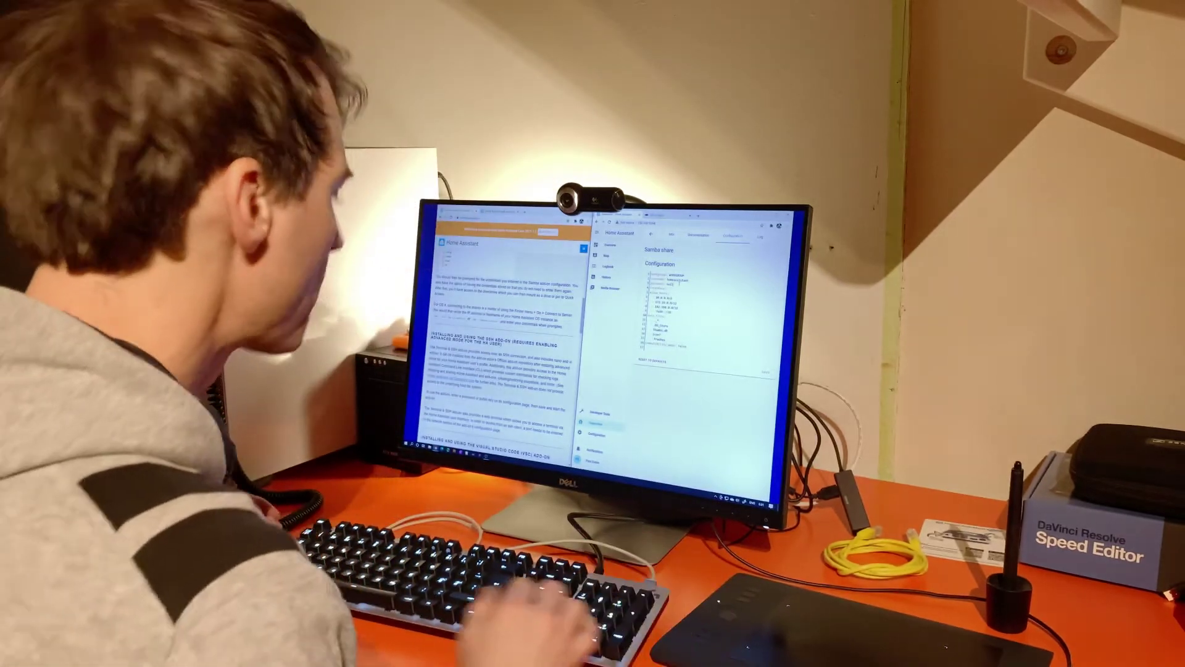
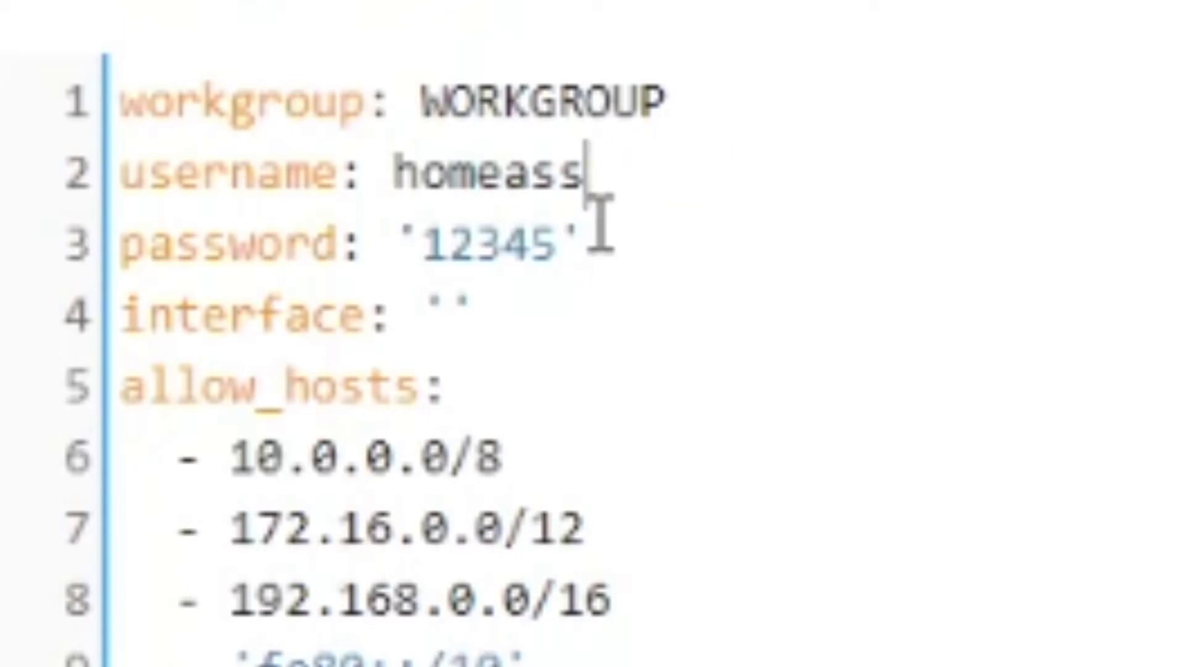
text(ha)
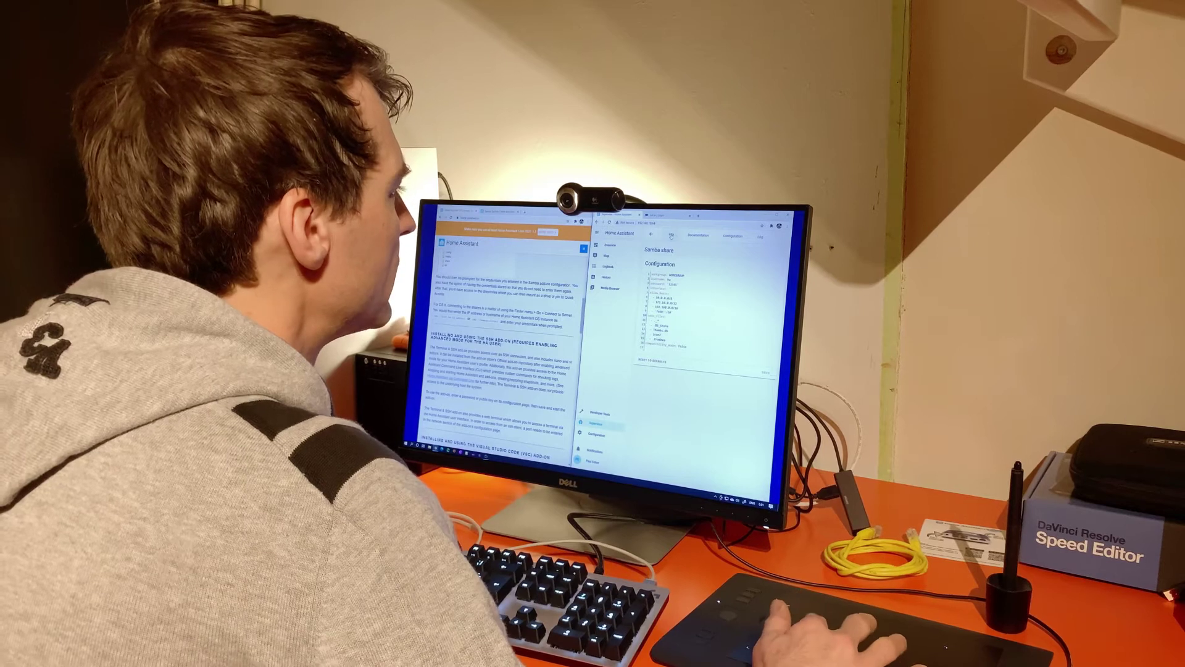
Start Samba share and check its log shows nmbd ready to serve connections
click(643, 355)
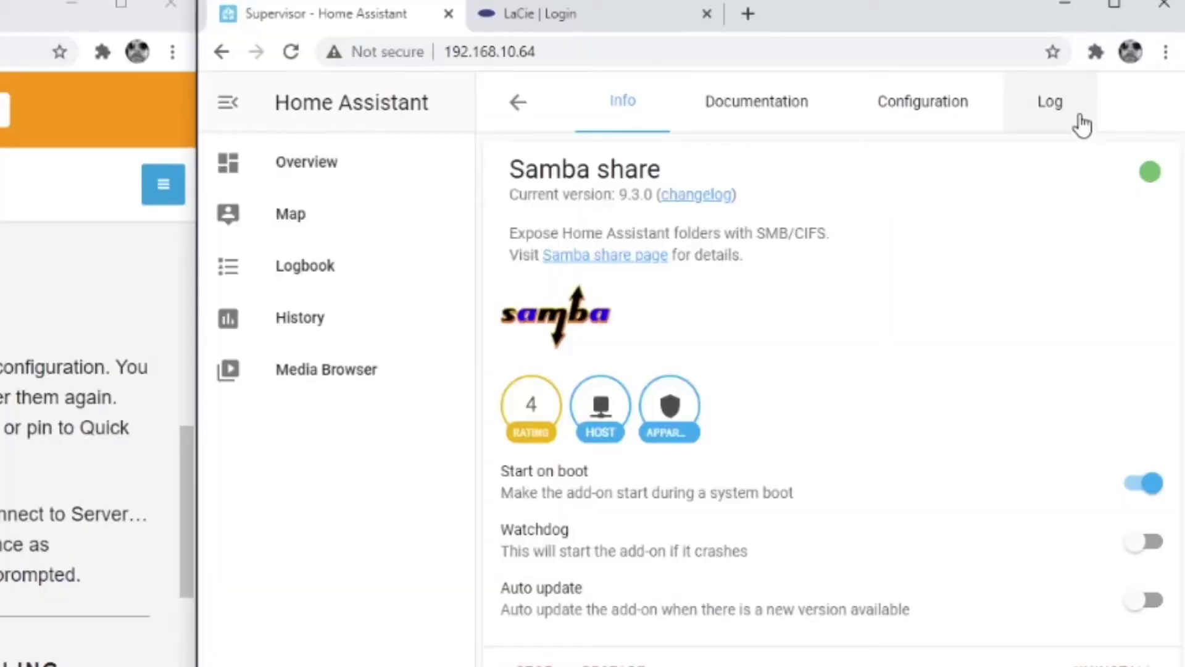
click(1064, 111)
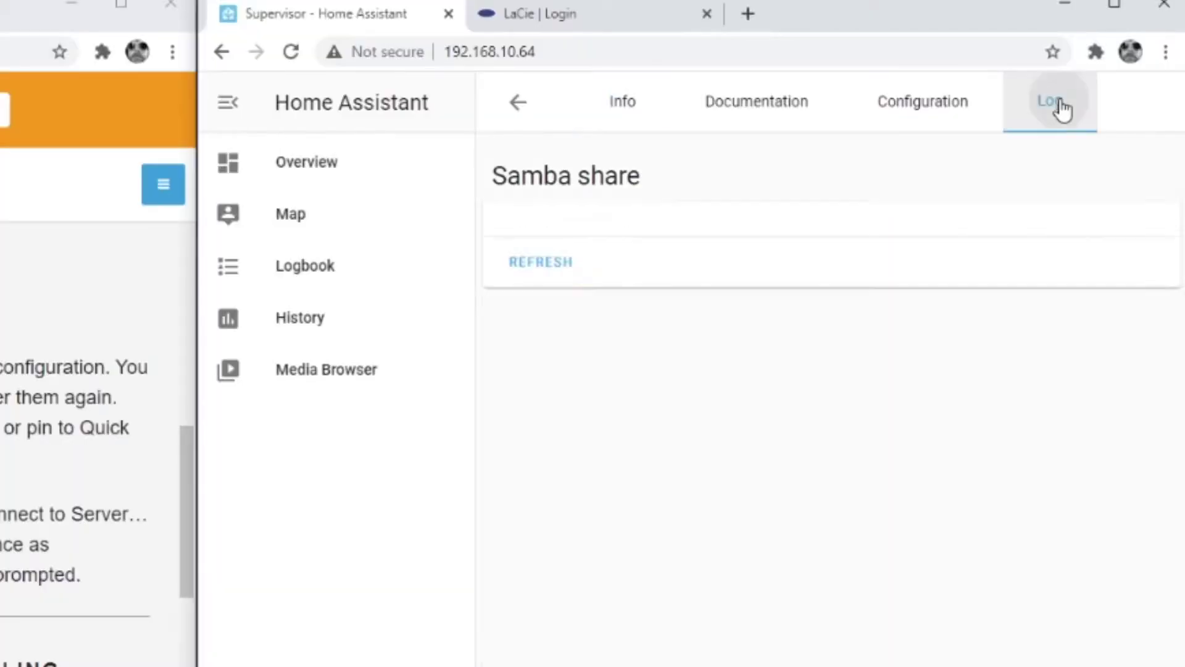
scroll(821, 401, down, 10)
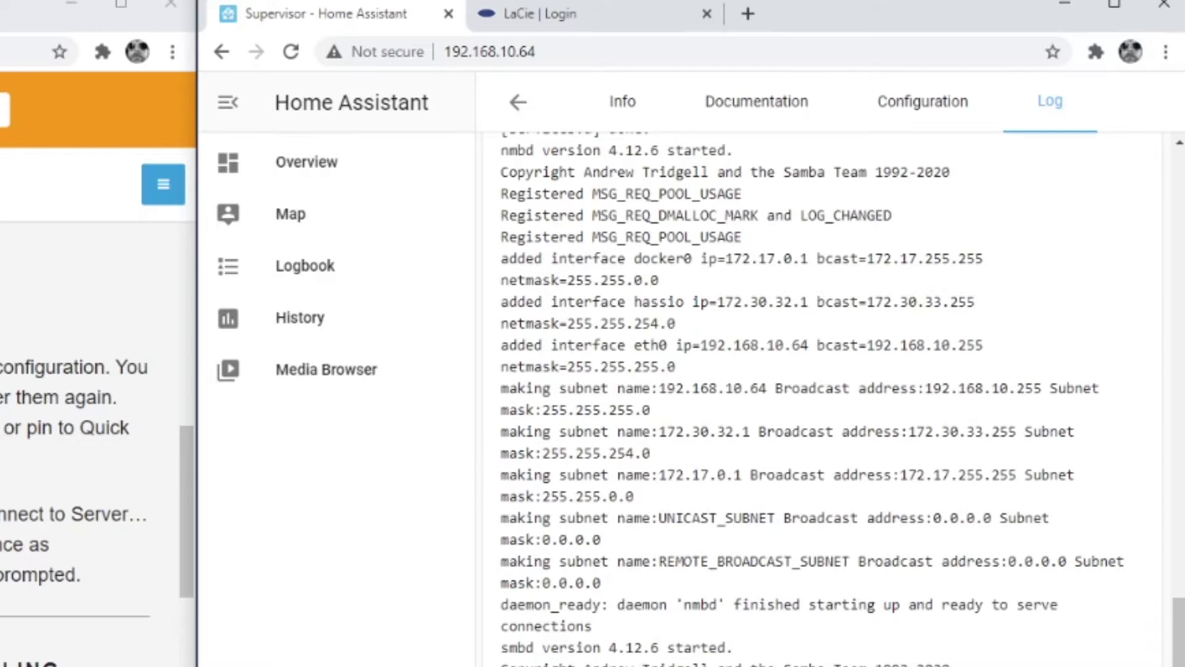
scroll(831, 399, down, 2)
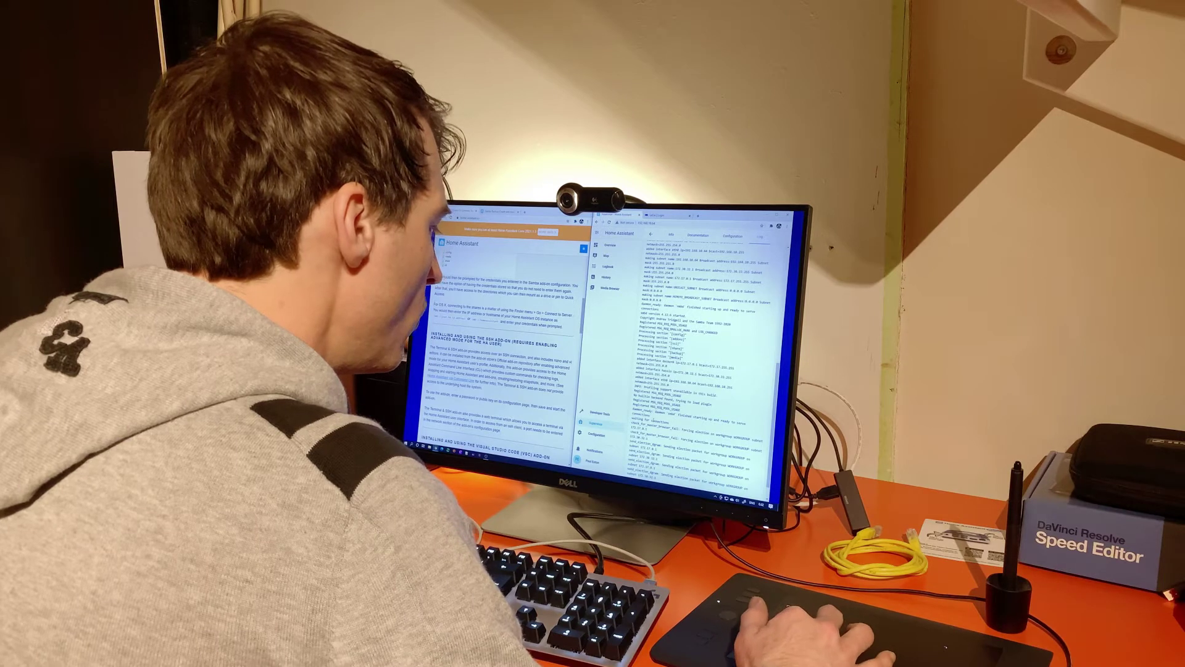
double_click(660, 422)
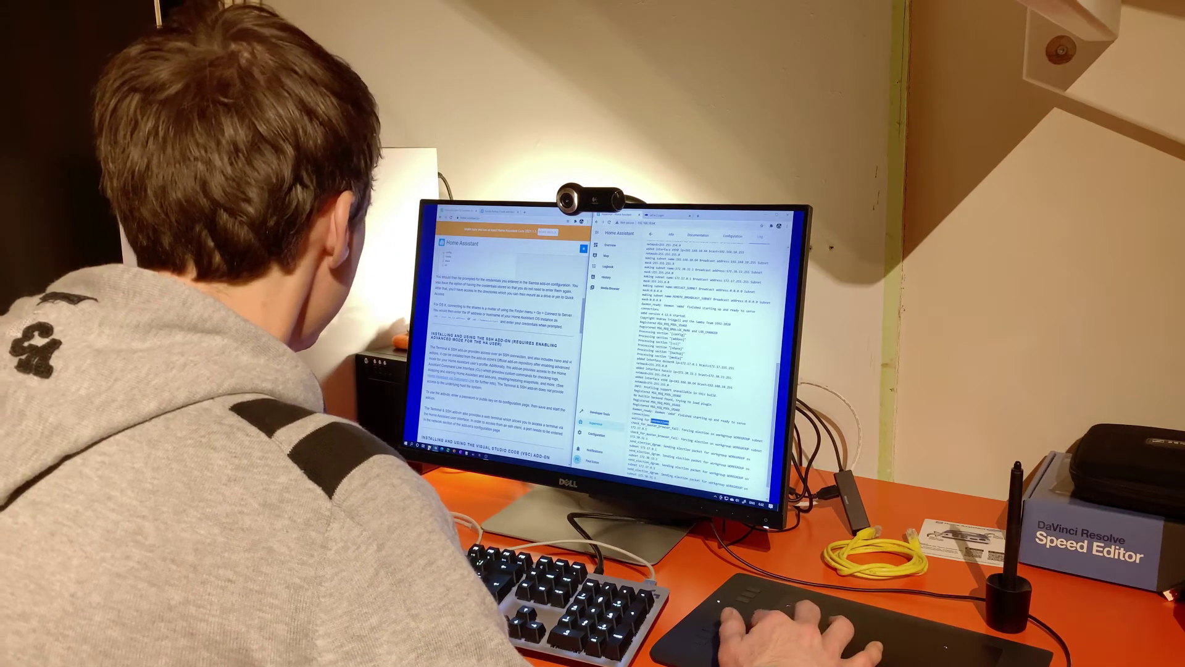
In File Explorer, open HOMEASSISTANT under Network and sign in with remembered credentials
key(super+e)
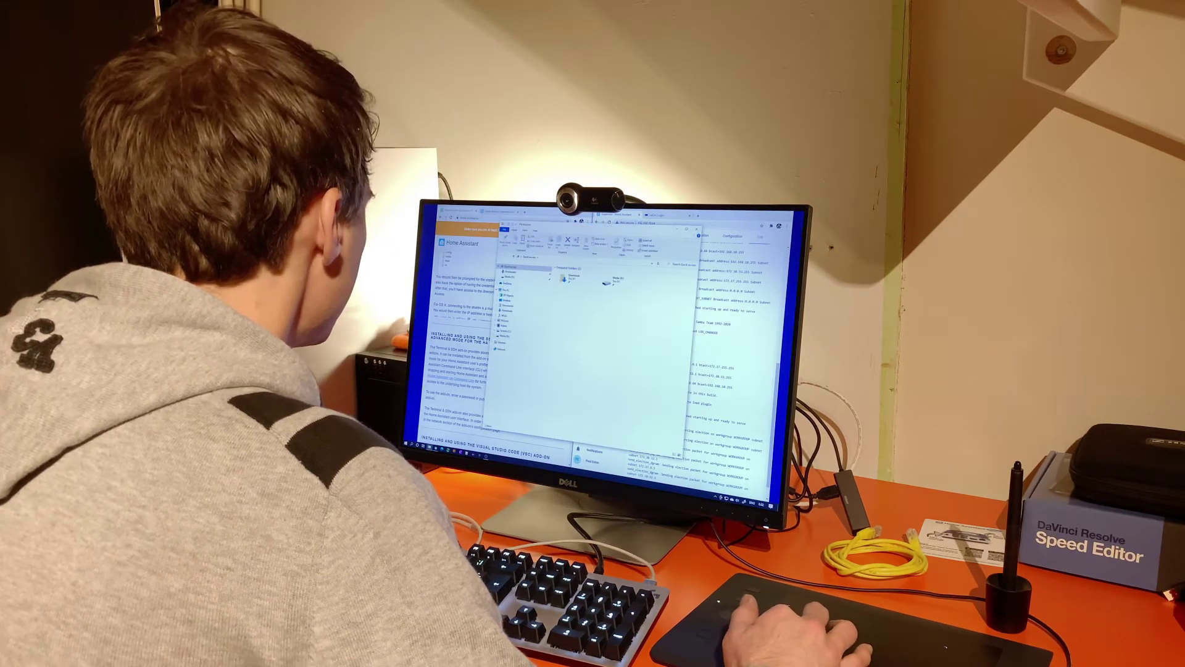
click(501, 349)
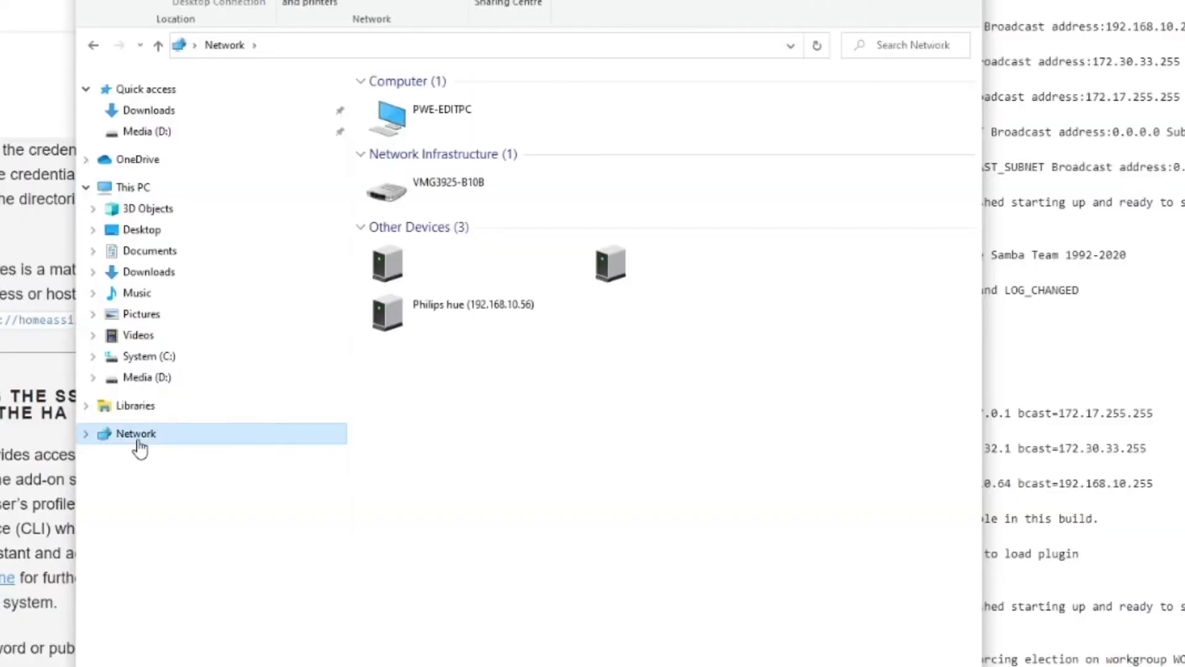
click(86, 435)
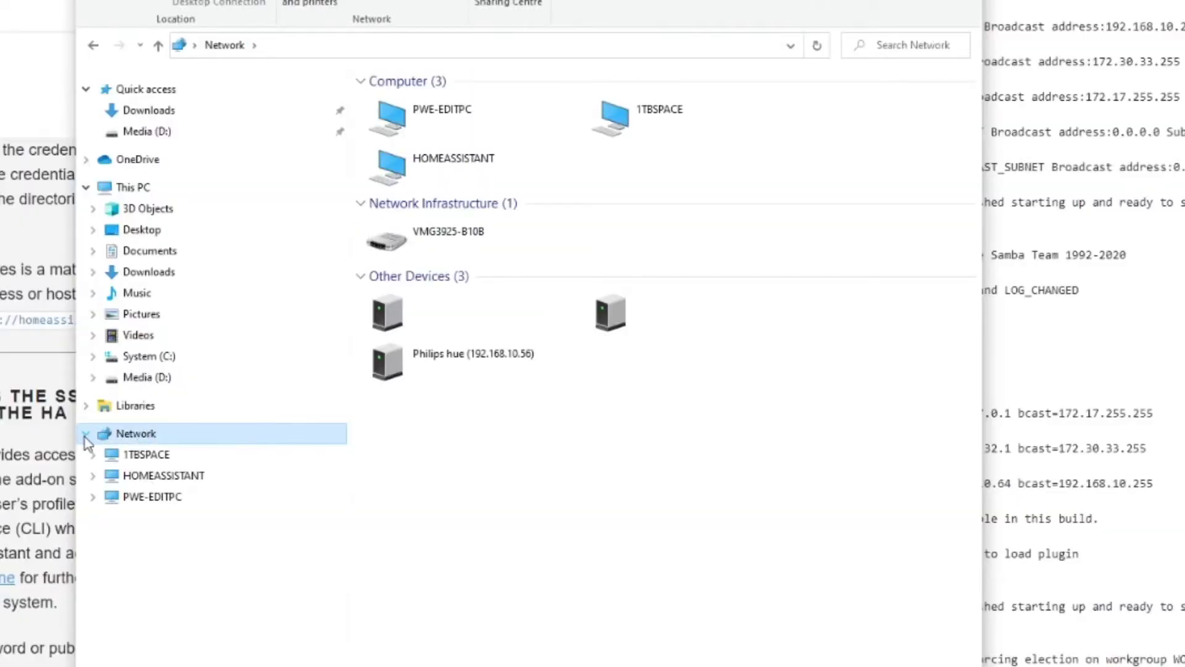
click(164, 475)
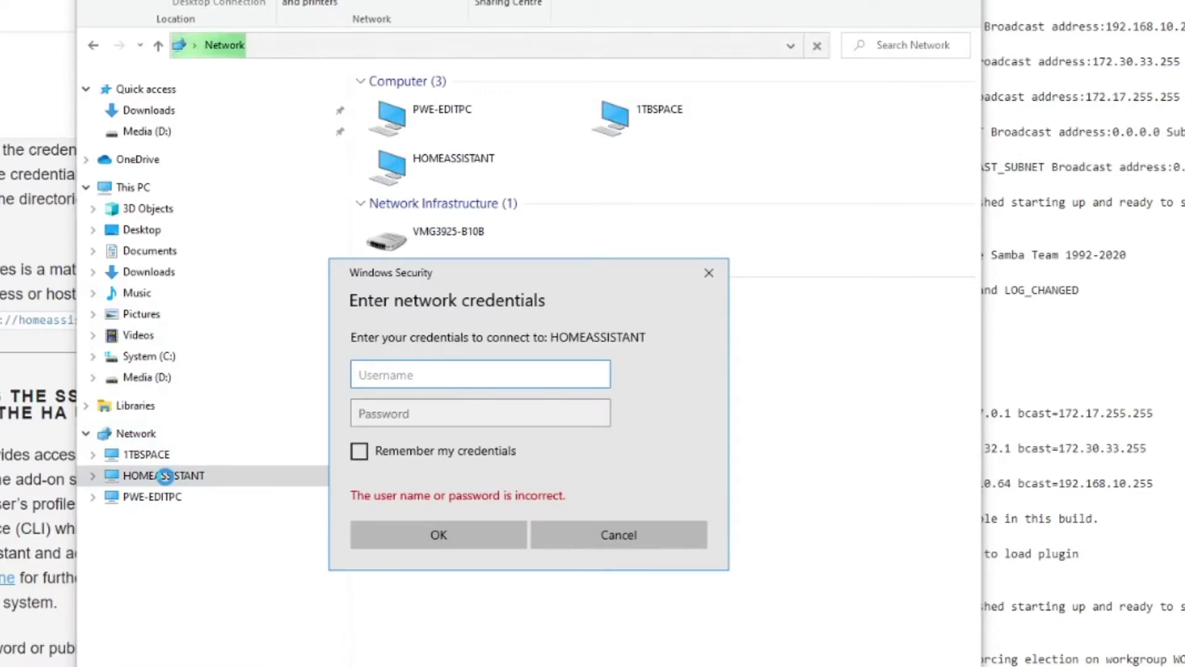
key(Tab)
text(•)
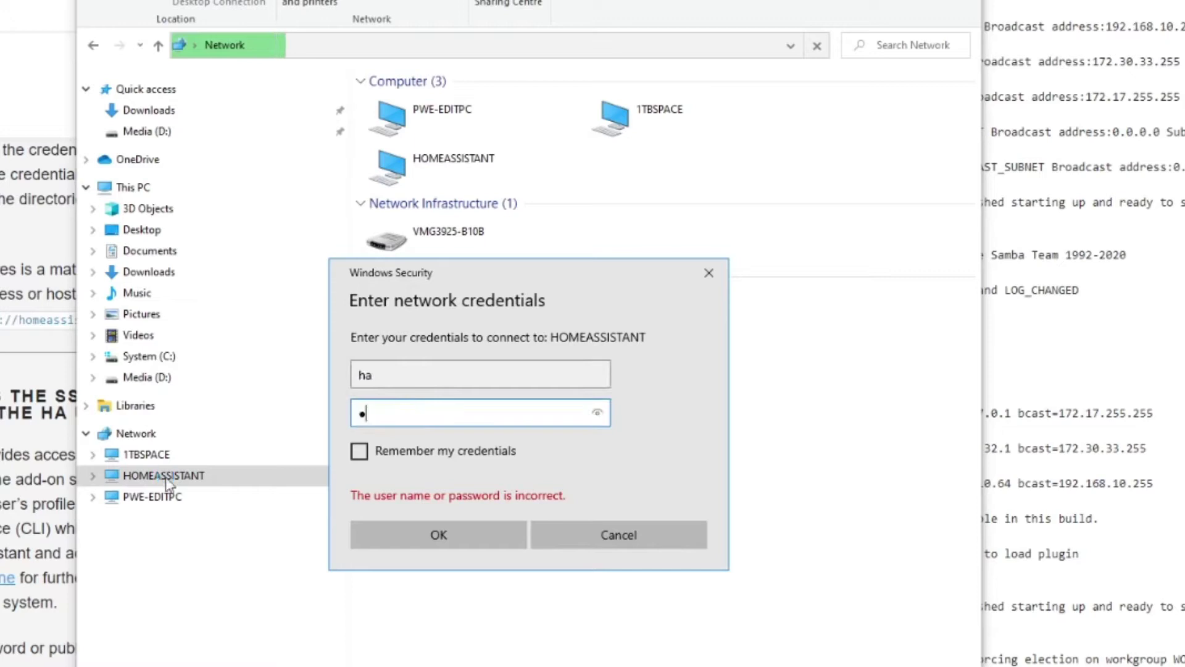
text(••)
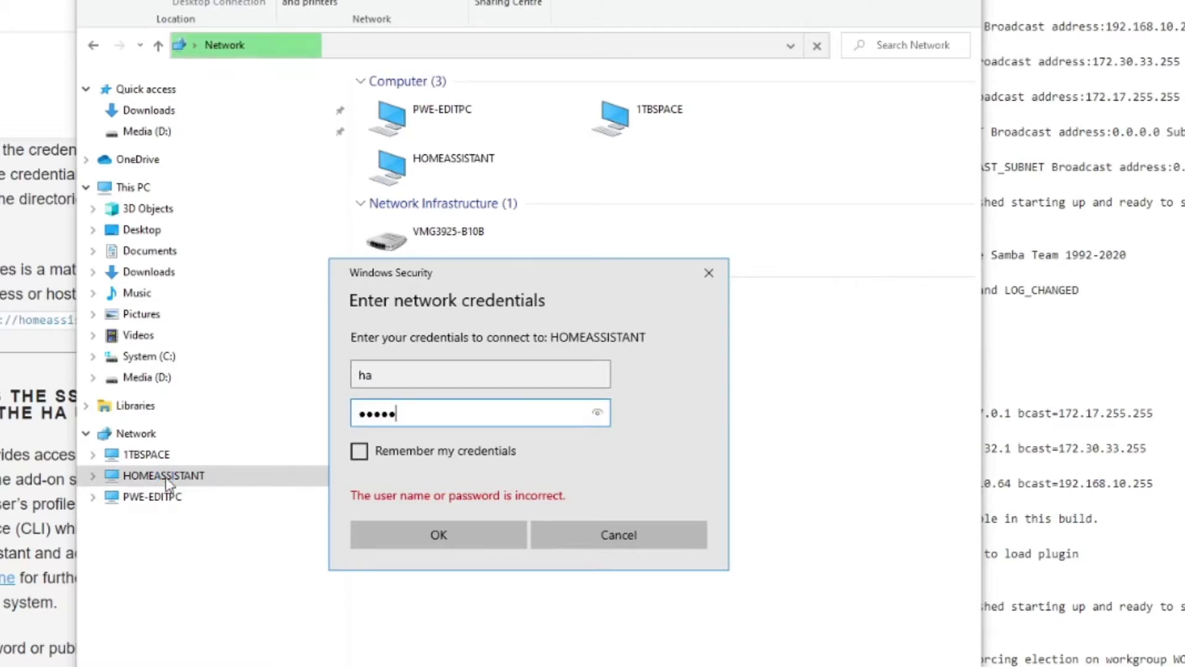
click(360, 453)
click(458, 523)
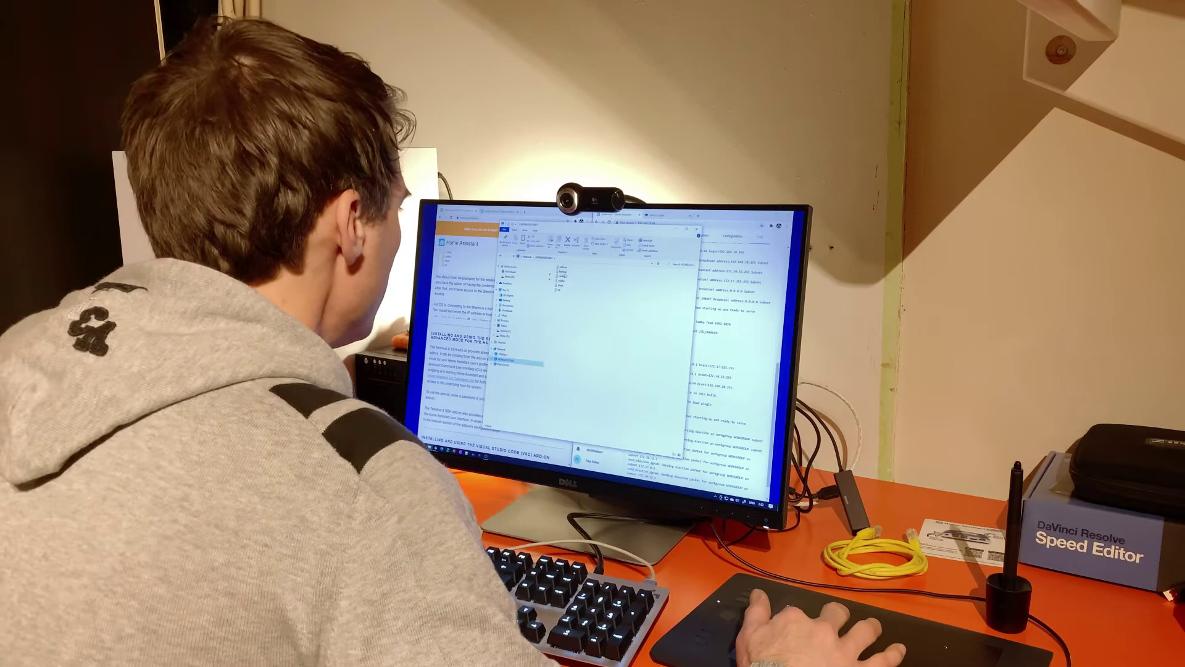
Inspect the share's backup, addons and share folders, returning to the top level each time
double_click(562, 272)
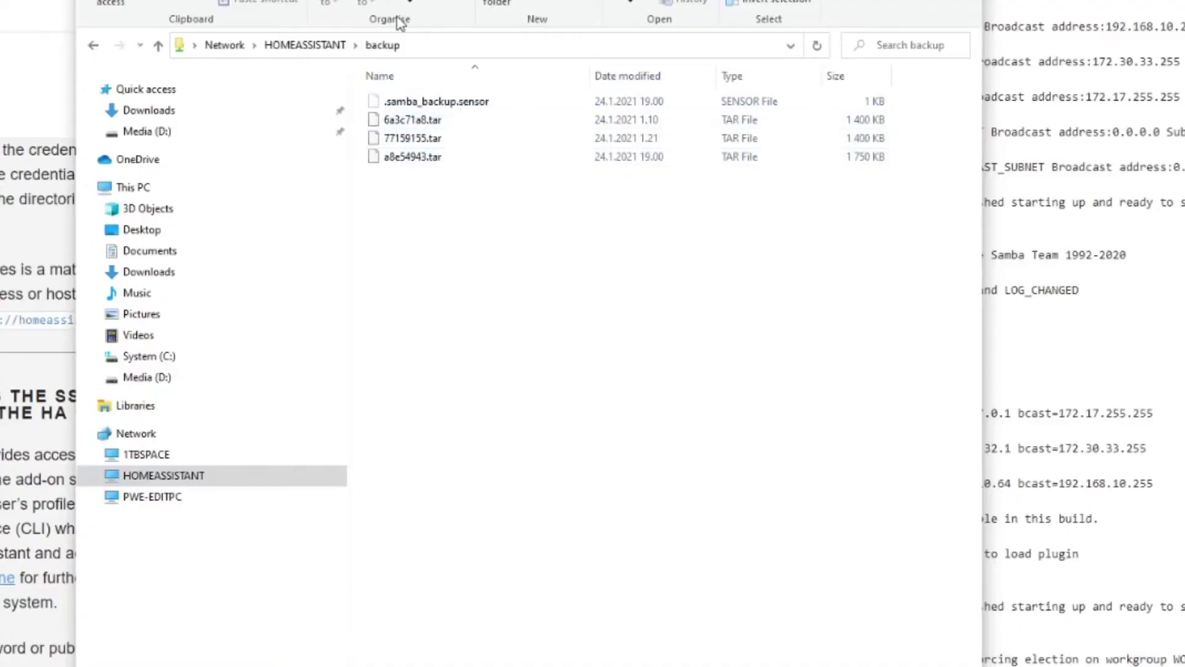
click(305, 45)
double_click(401, 80)
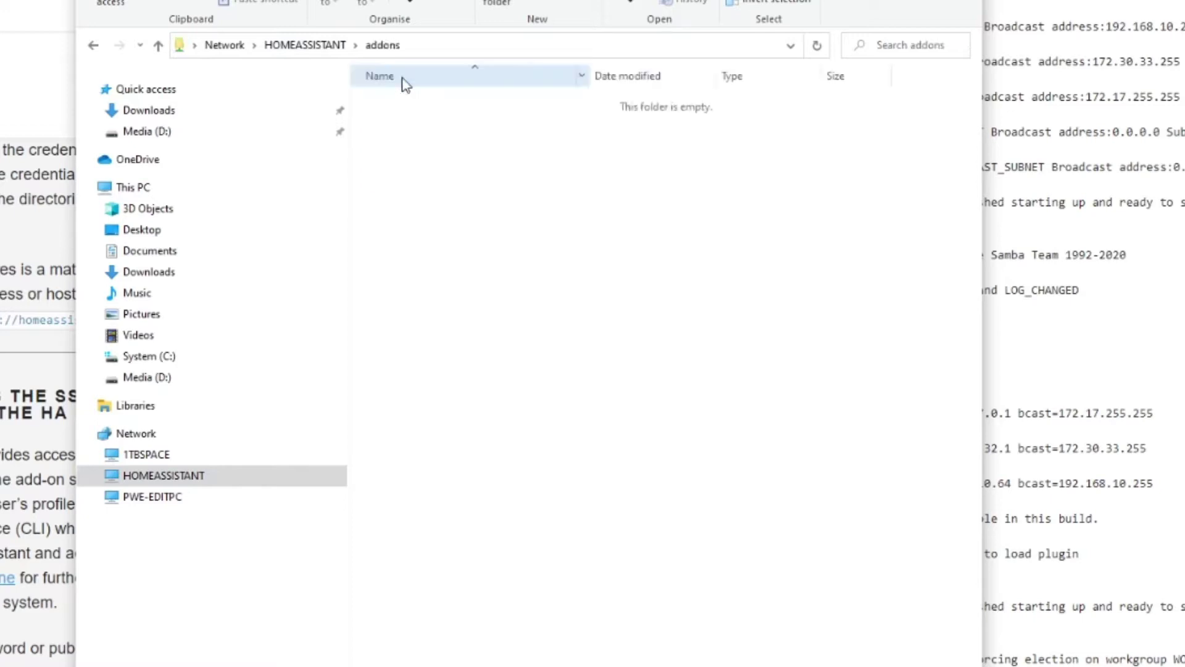
key(alt+Left)
double_click(397, 152)
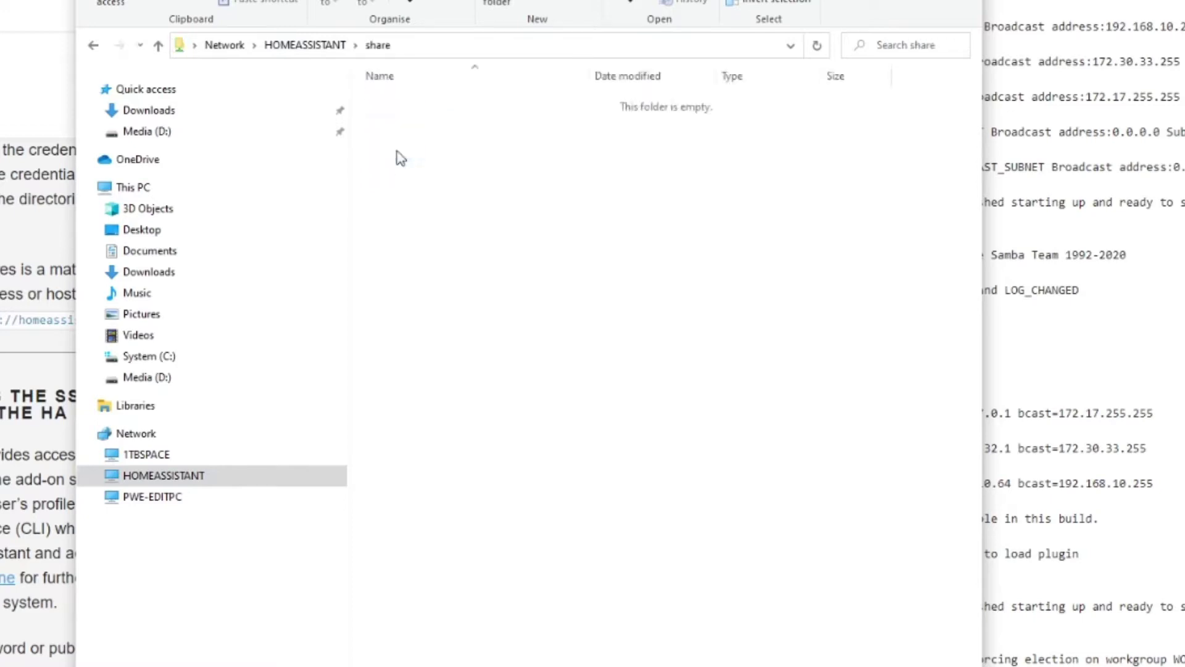
key(alt+Left)
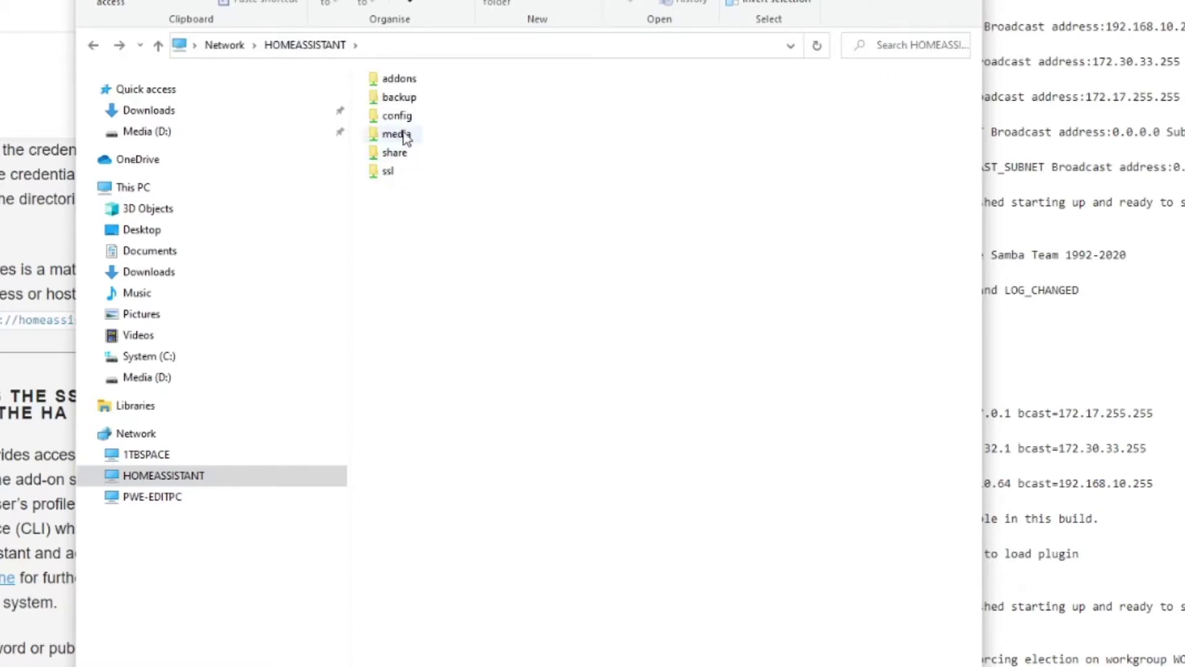
Browse config's tts, deps and blueprints/automation folders, then return to HOMEASSISTANT
double_click(397, 116)
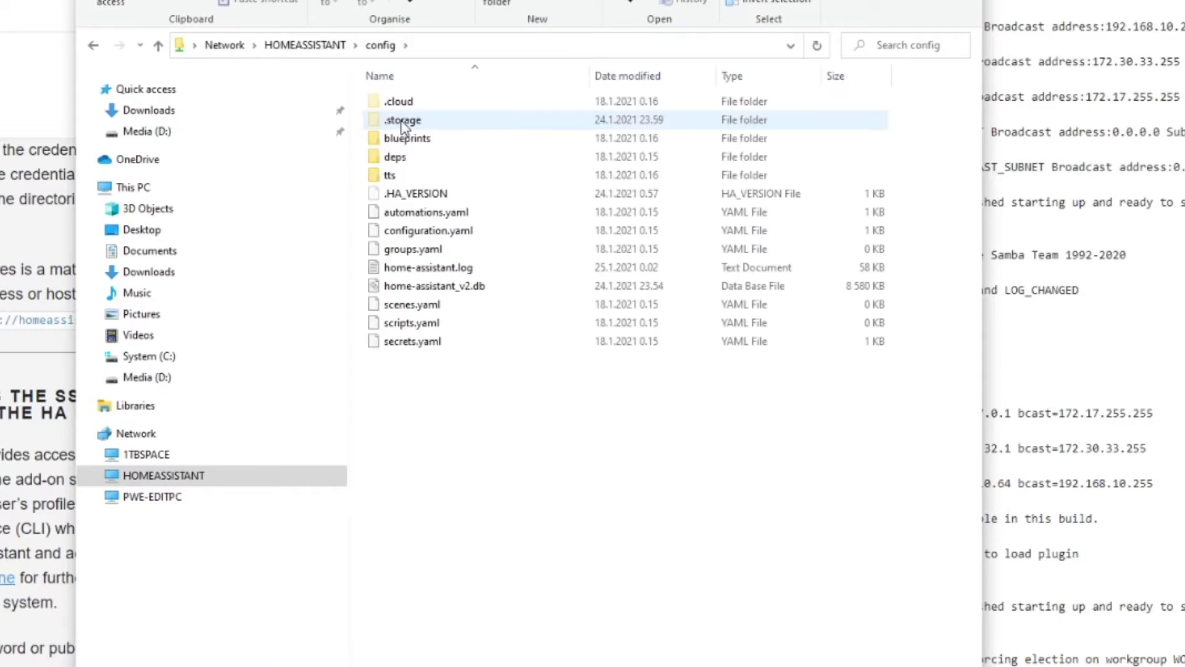
double_click(395, 175)
key(alt+Left)
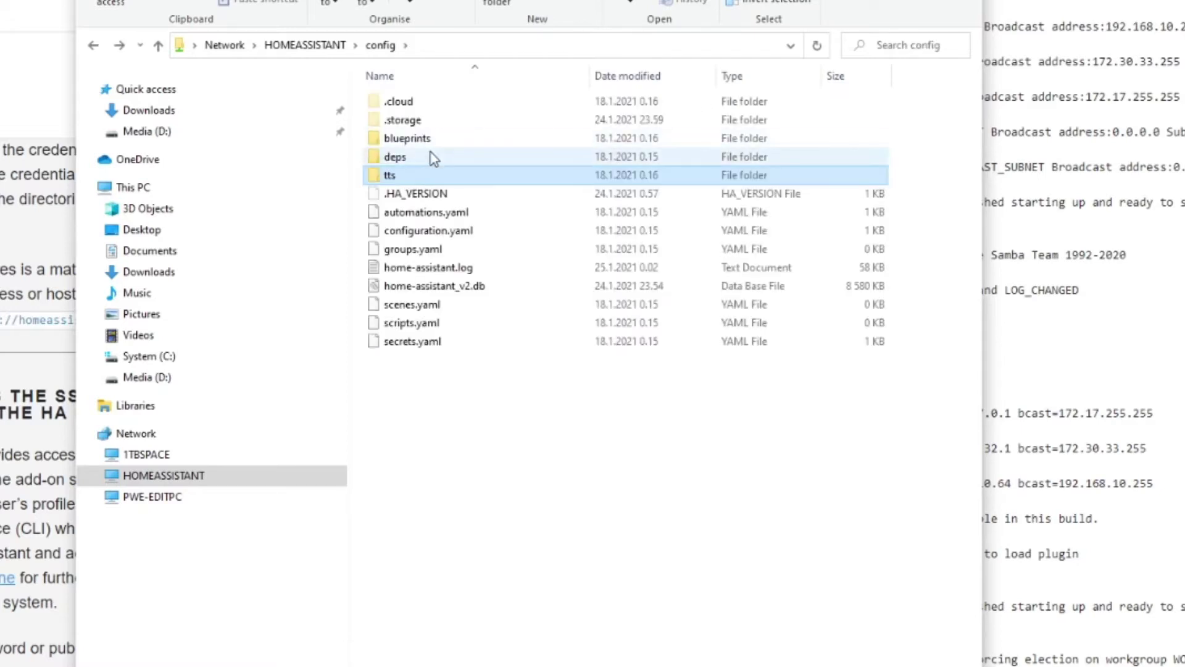
double_click(418, 156)
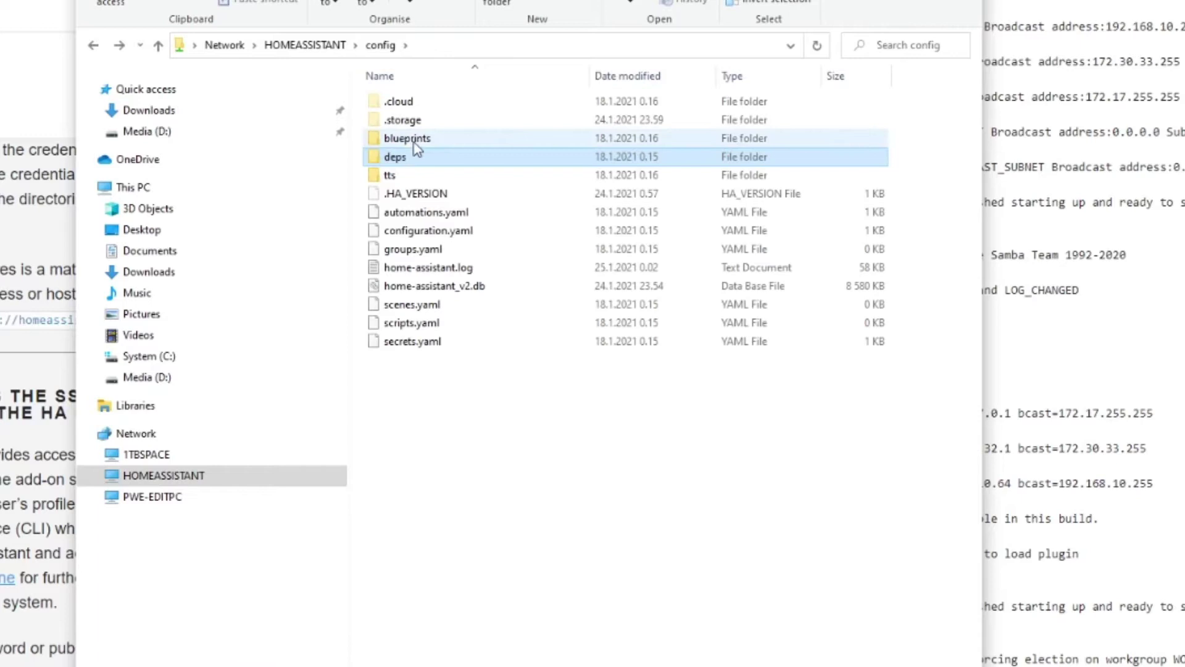
double_click(412, 140)
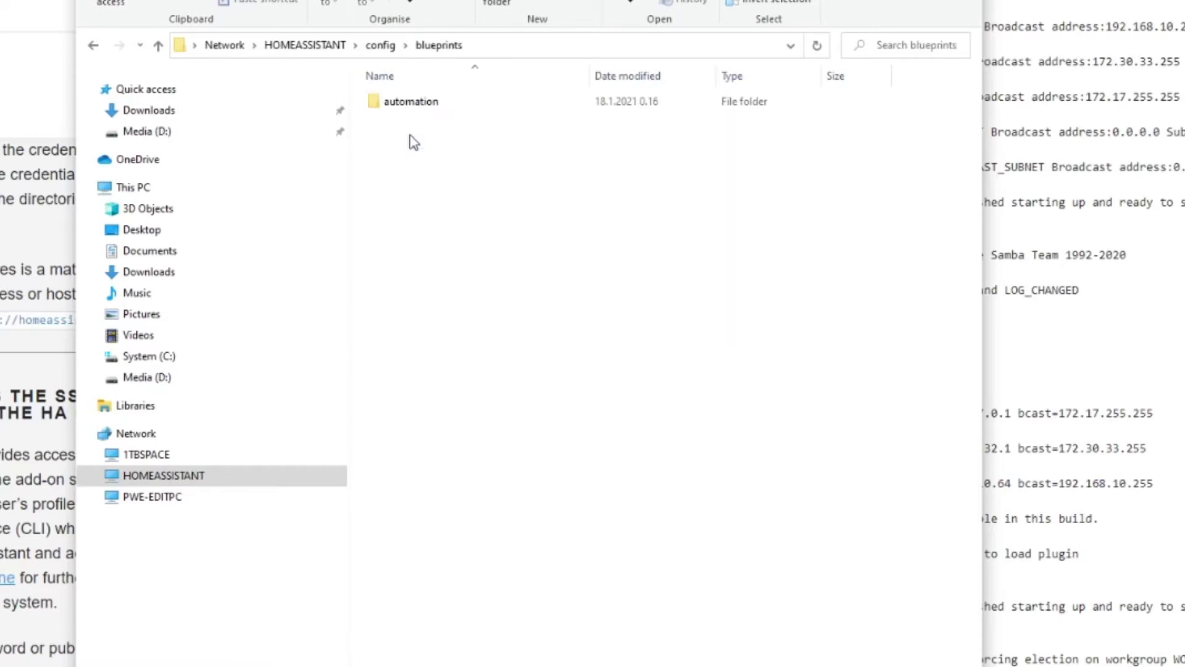
double_click(415, 101)
double_click(414, 101)
key(alt+Left)
key(alt+Left)
key(alt+Left)
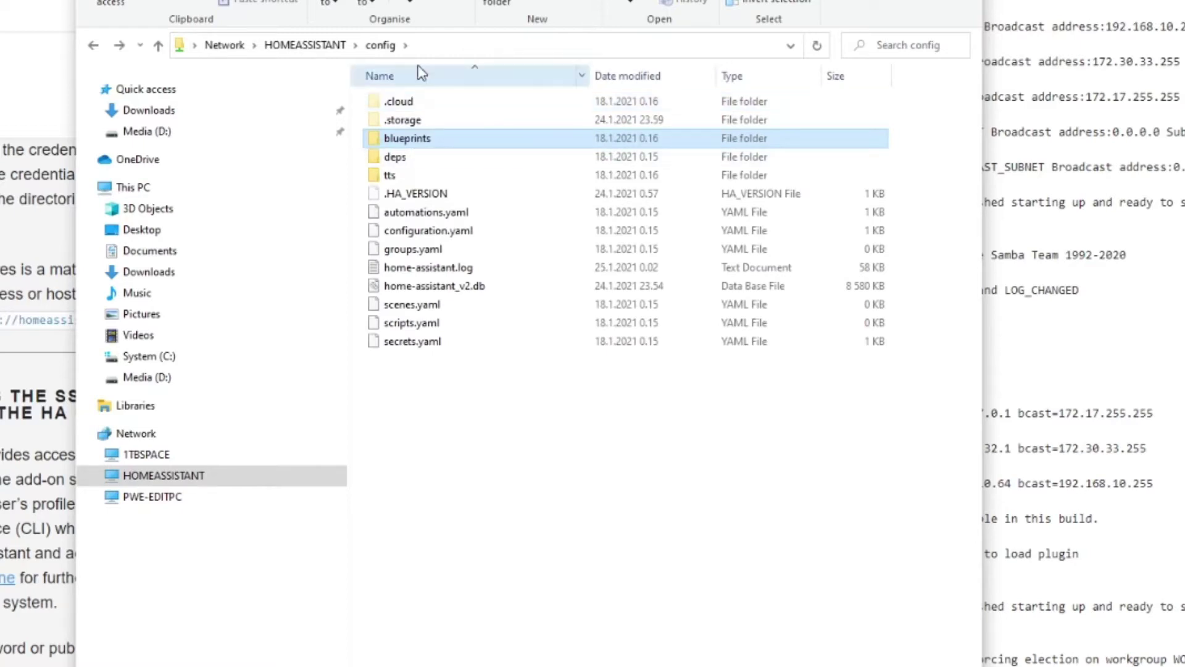
key(alt+Left)
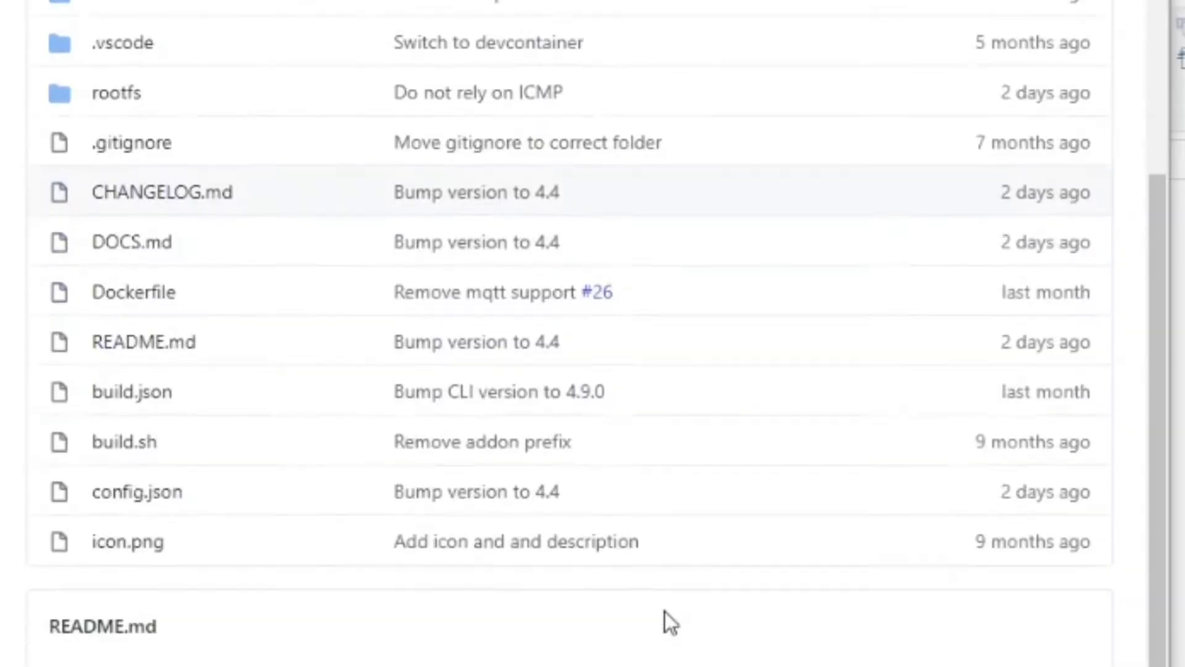
Scroll the Samba Backup repository page down to its README
scroll(665, 611, down, 10)
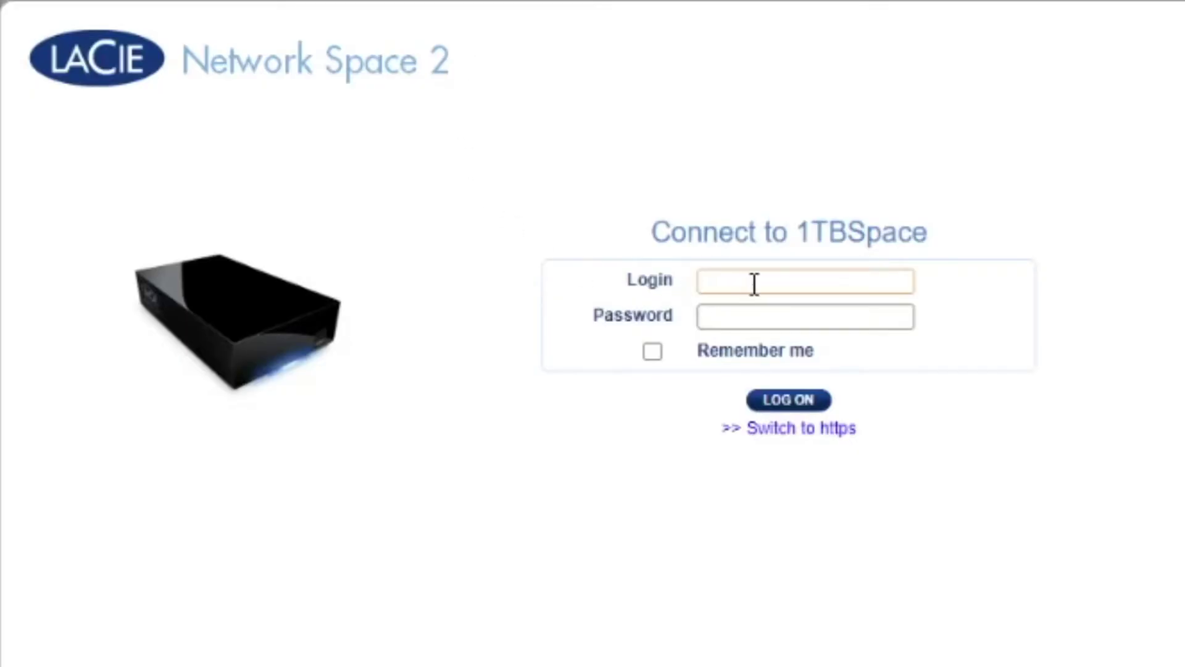
Sign in to the LaCie Network Space 2 as admin and open Users
text(in)
key(Tab)
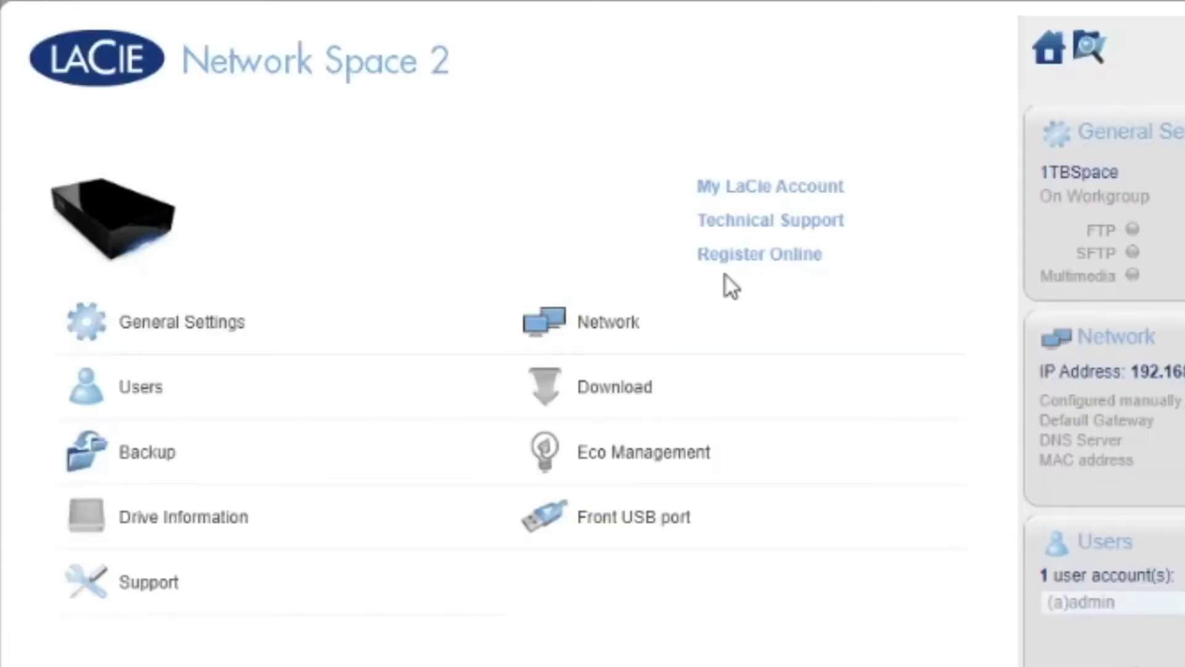
click(105, 387)
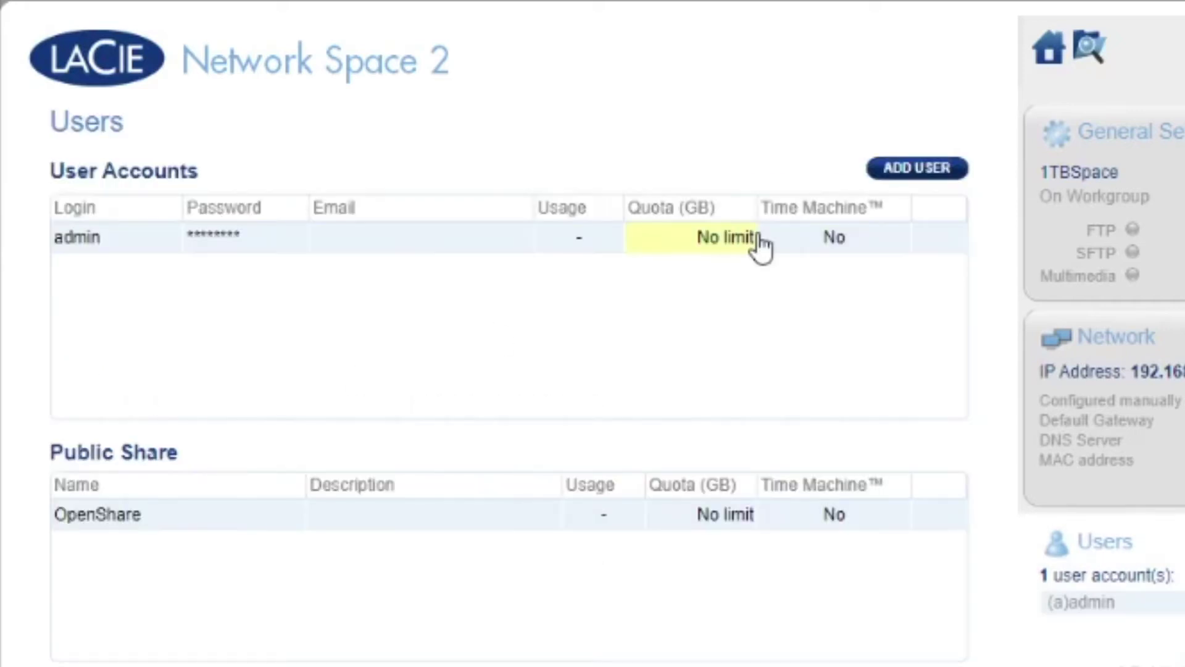
Add a new user account with a login and confirmed password, and save it
click(916, 170)
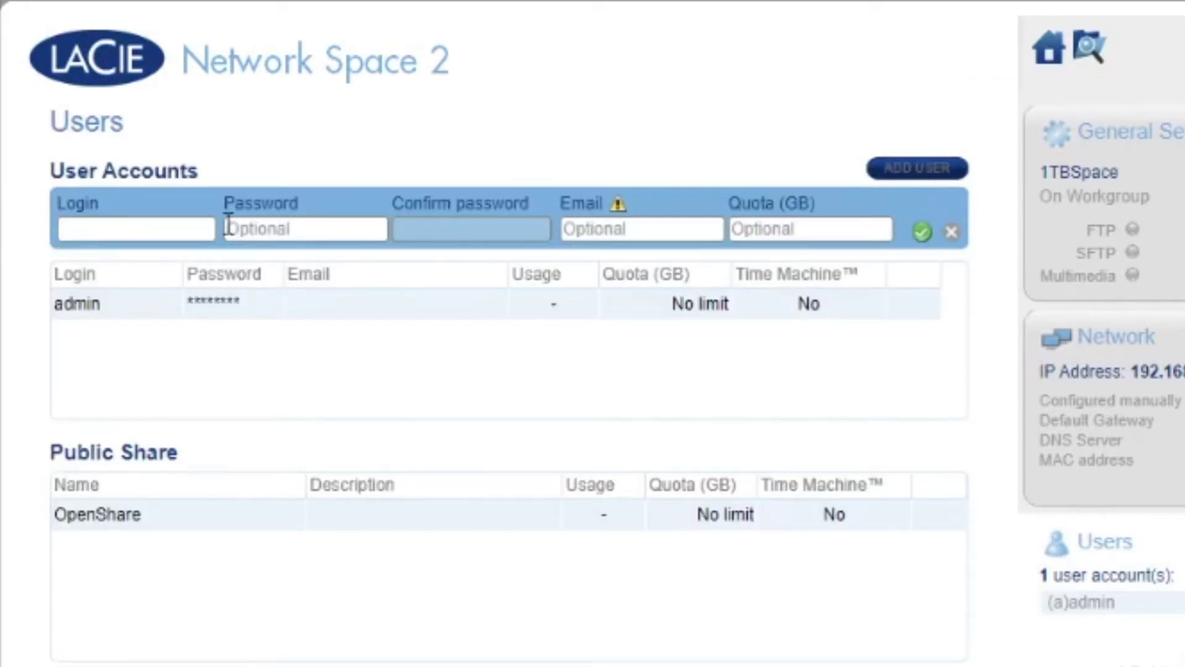
click(122, 228)
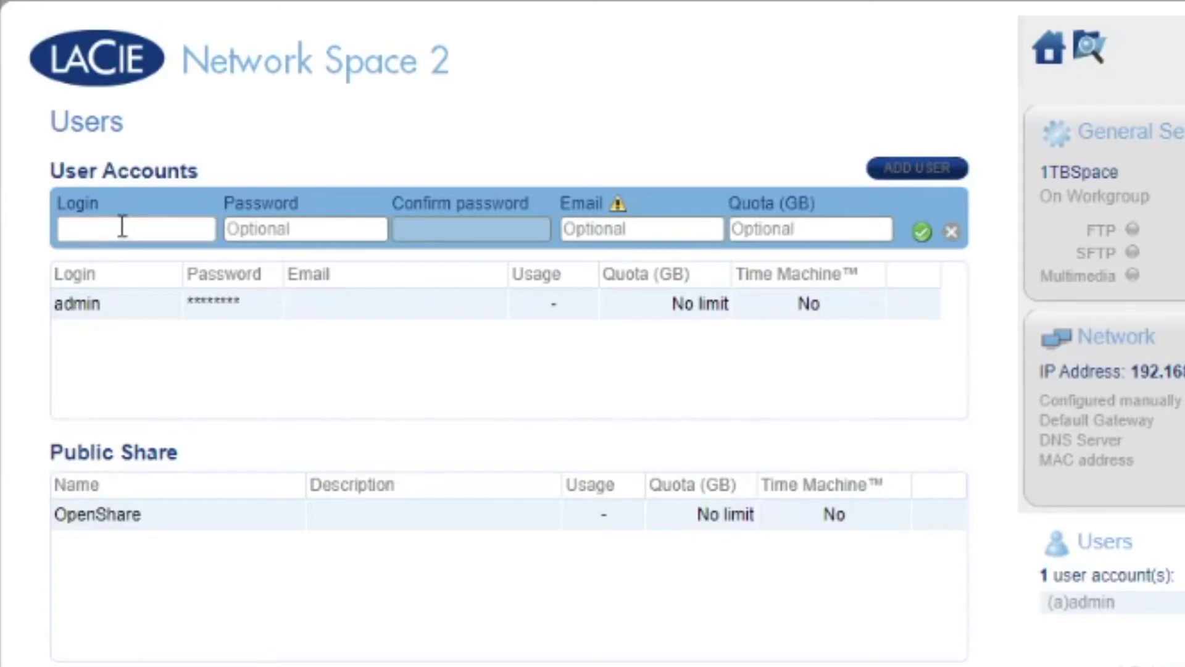
key(Tab)
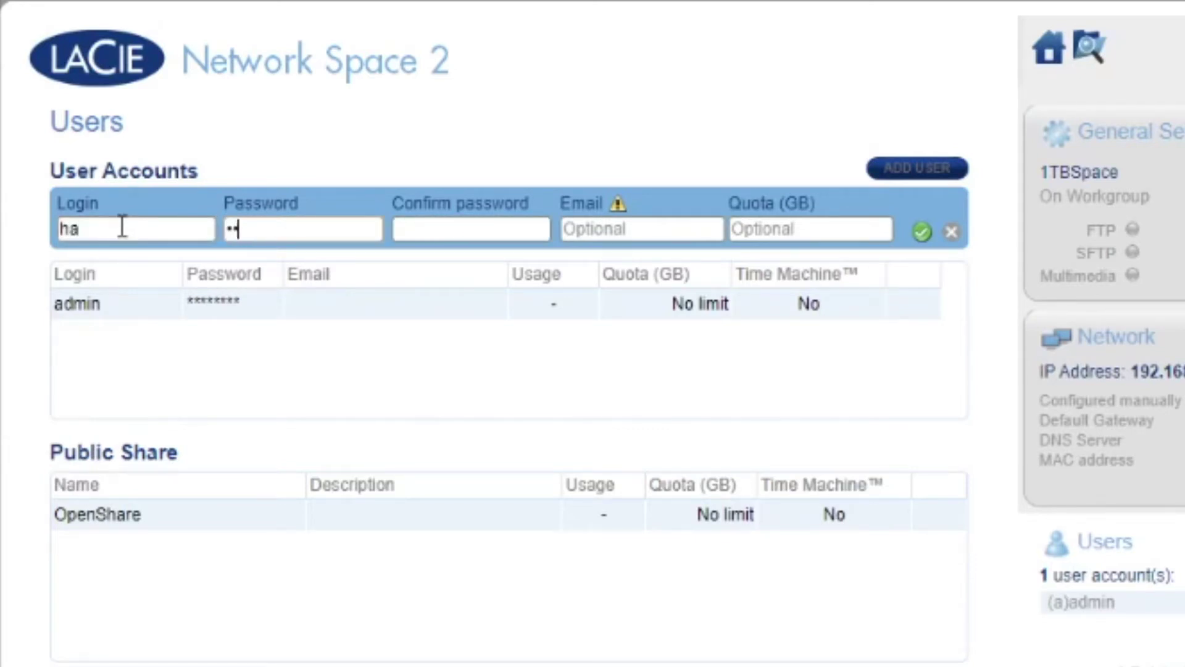
key(Tab)
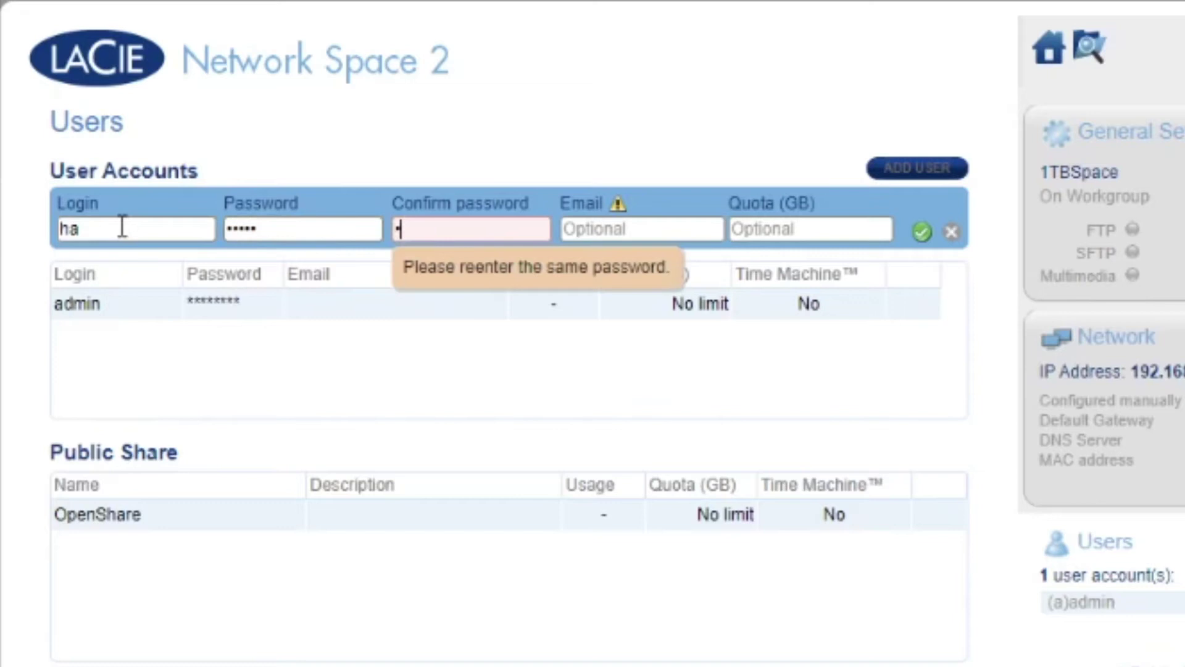
key(Tab)
key(Tab)
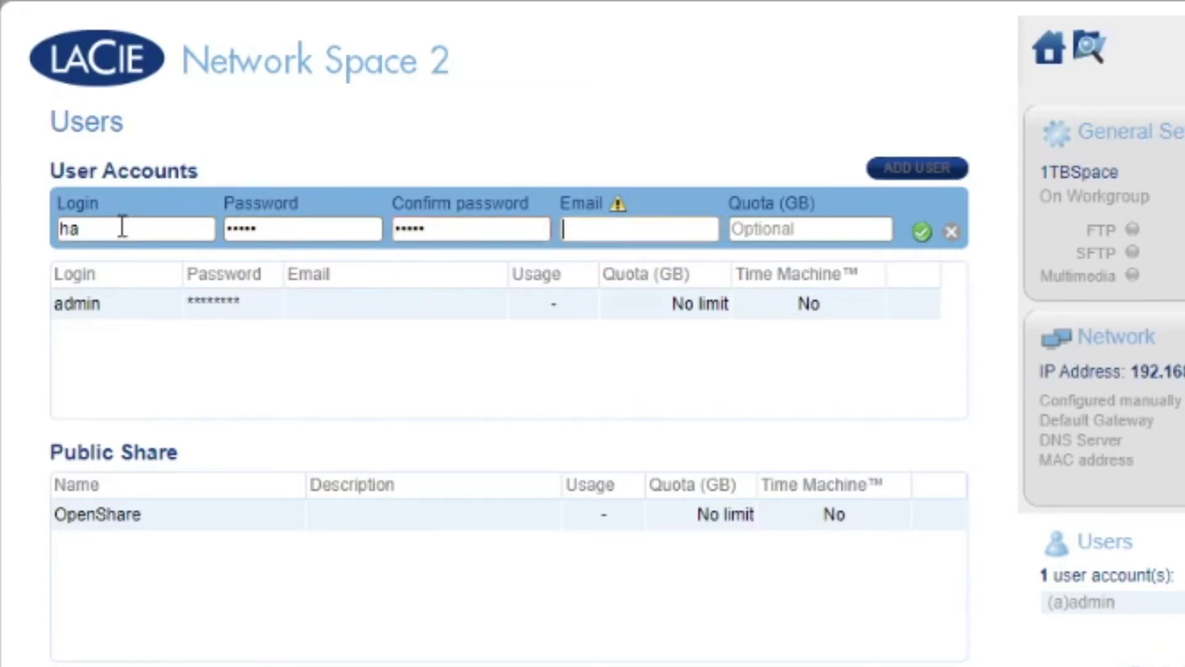
click(923, 233)
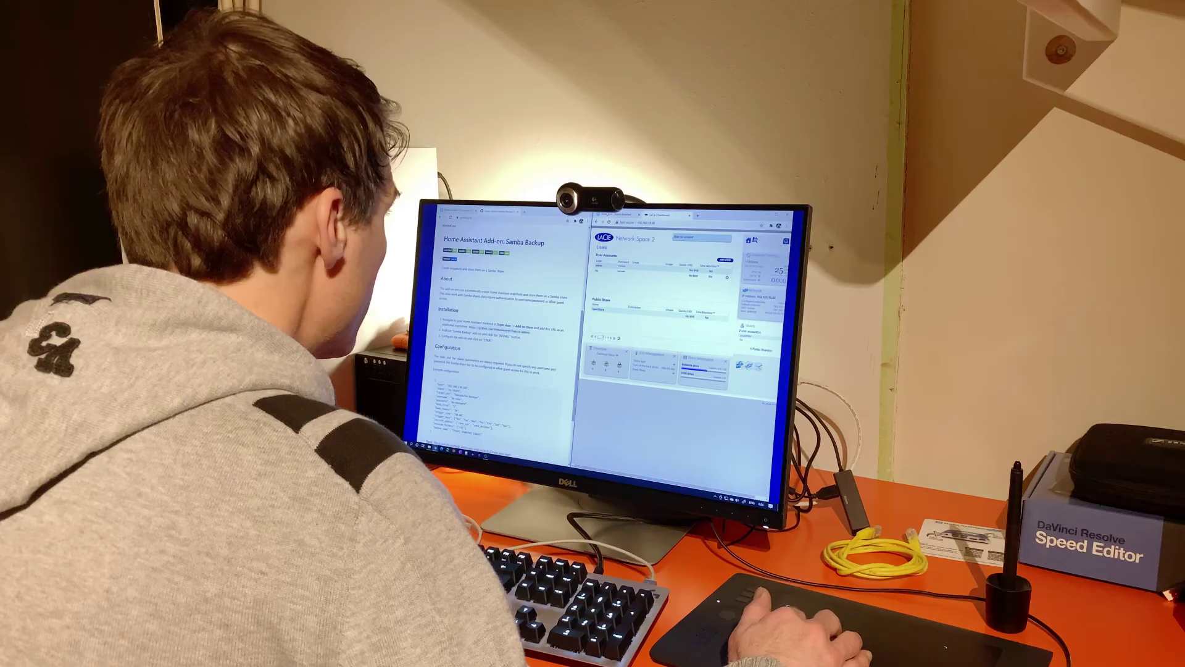
Go to Home Assistant's Add-on Store and copy the repository URL from the README
key(ctrl+shift+Tab)
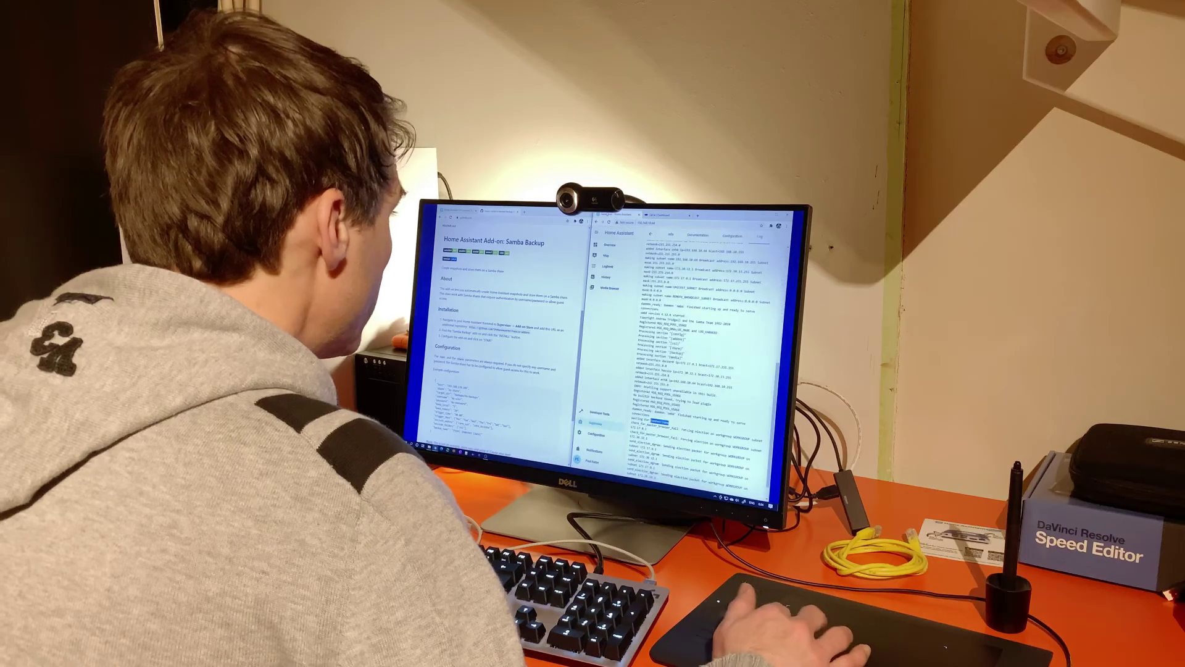
click(652, 235)
click(696, 236)
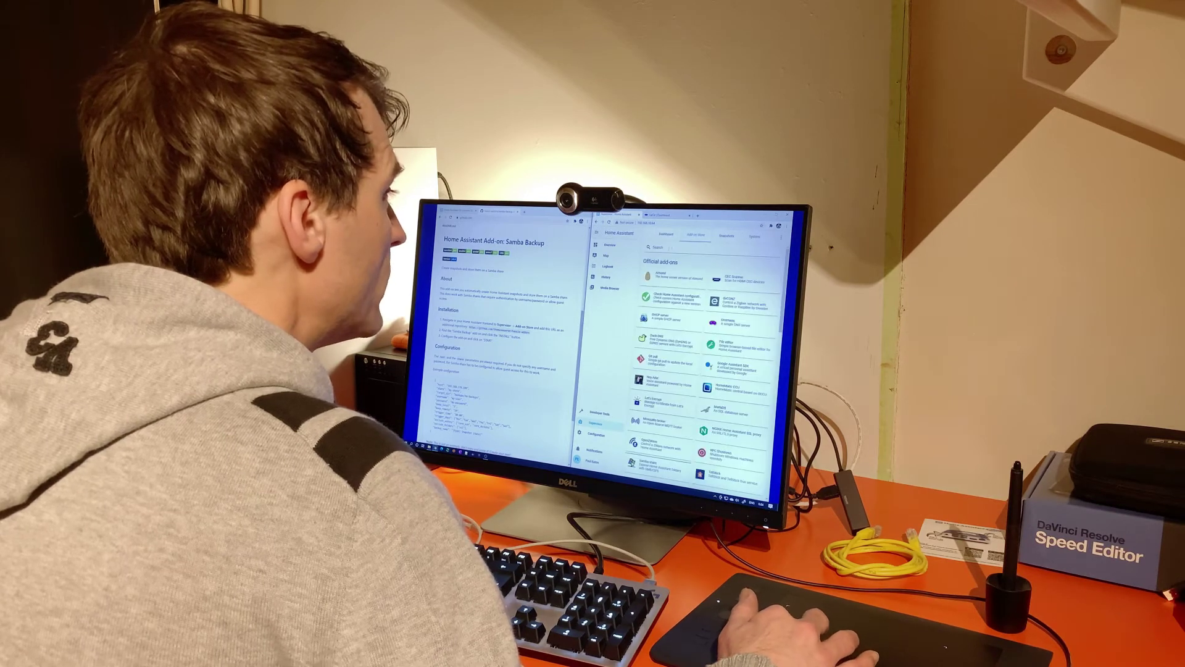
click(668, 247)
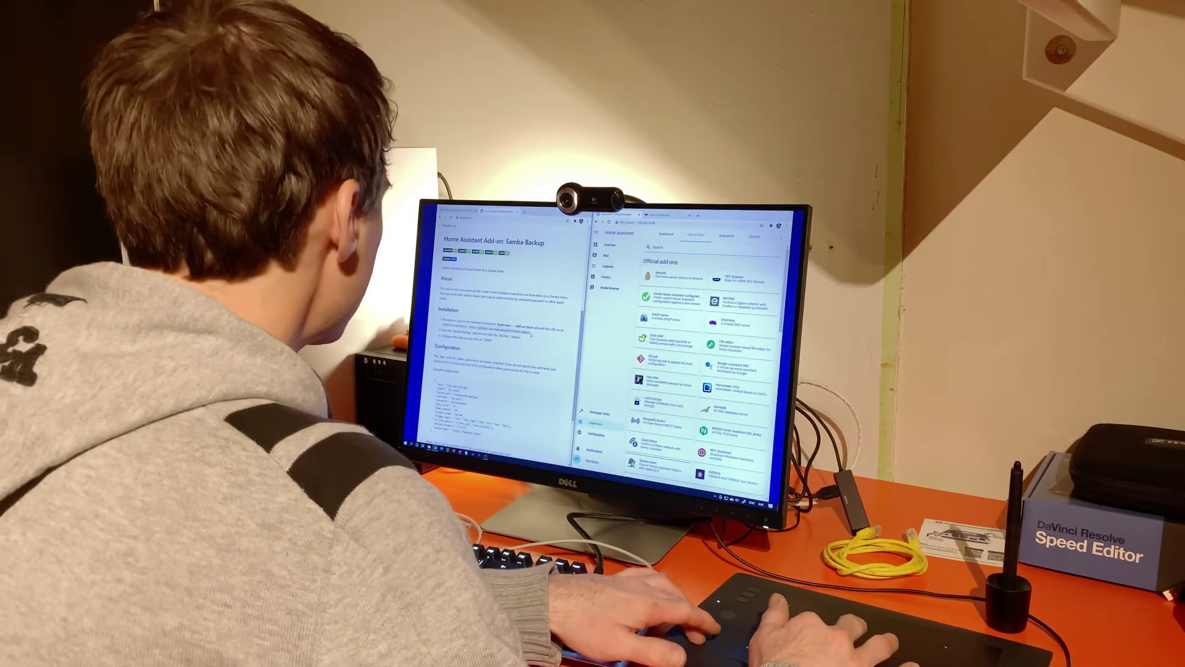
drag(531, 333, 494, 331)
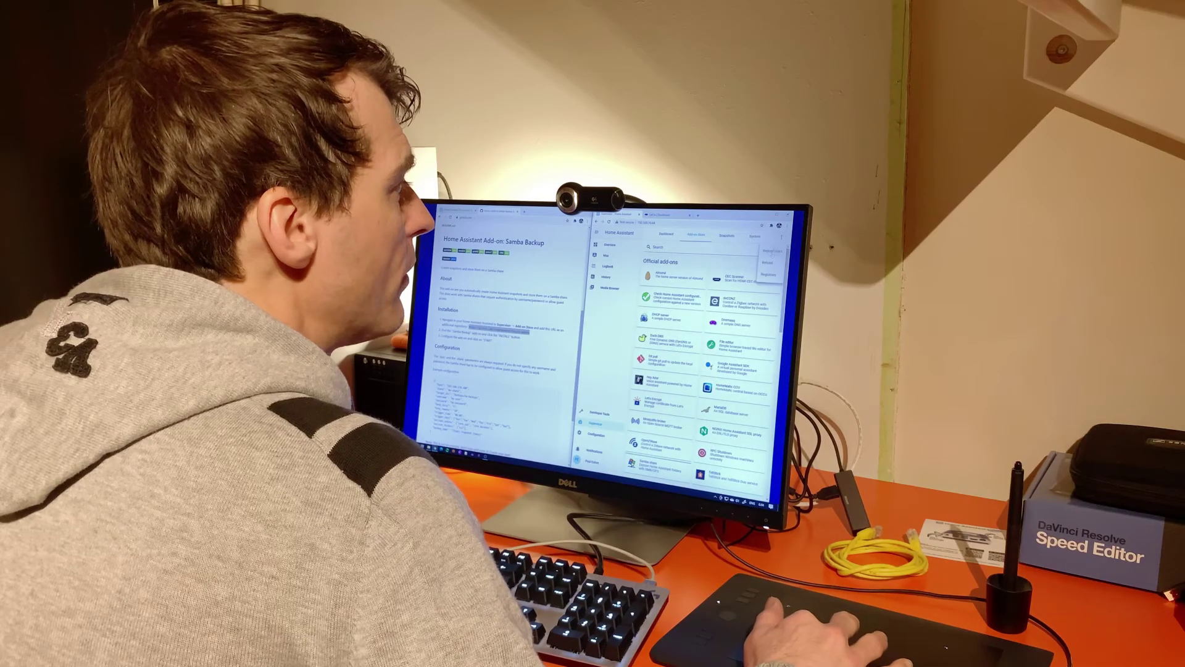
click(771, 252)
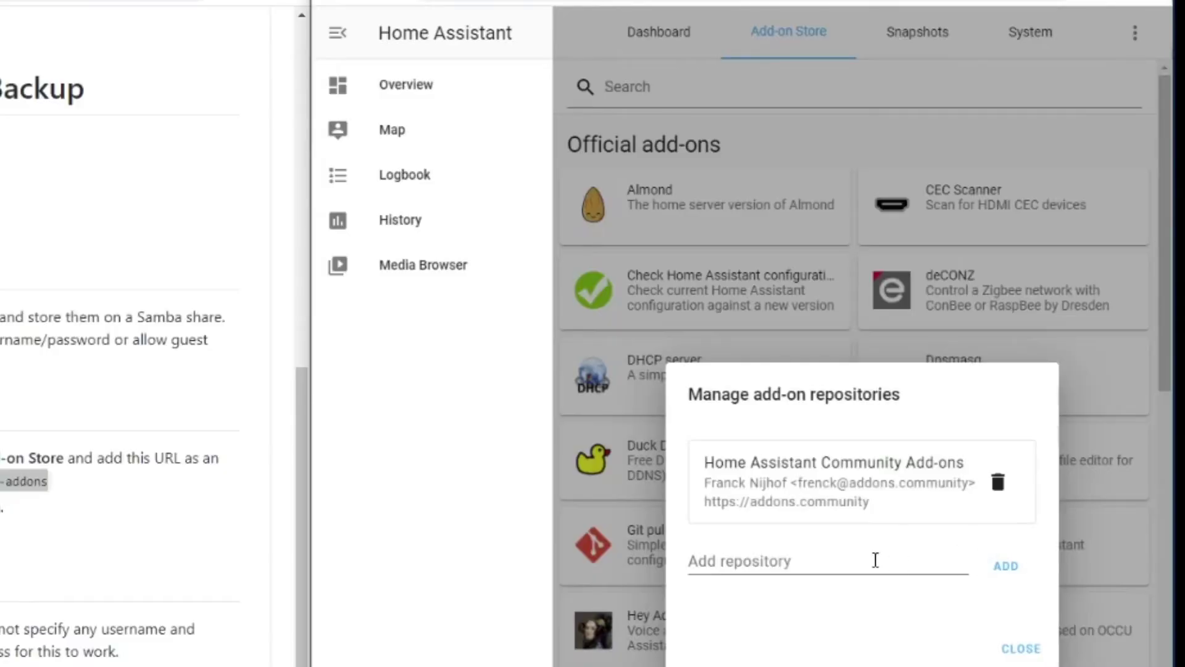
Add the copied repository URL to the Add-on Store's repositories
click(874, 560)
key(ctrl+v)
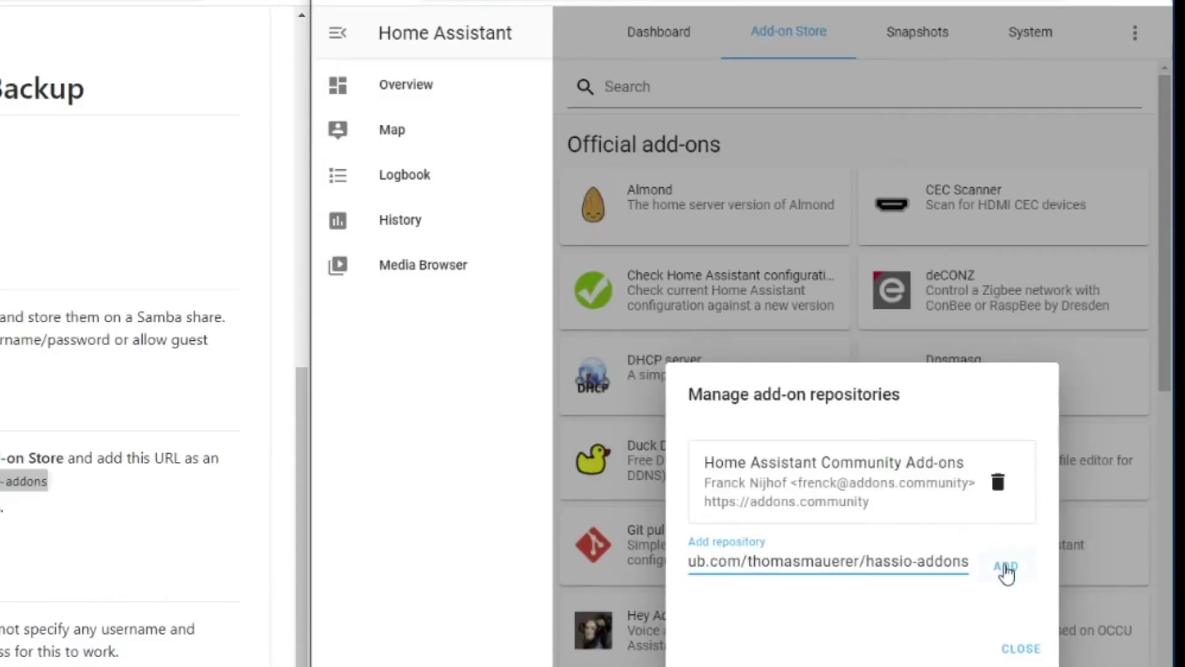
click(1006, 568)
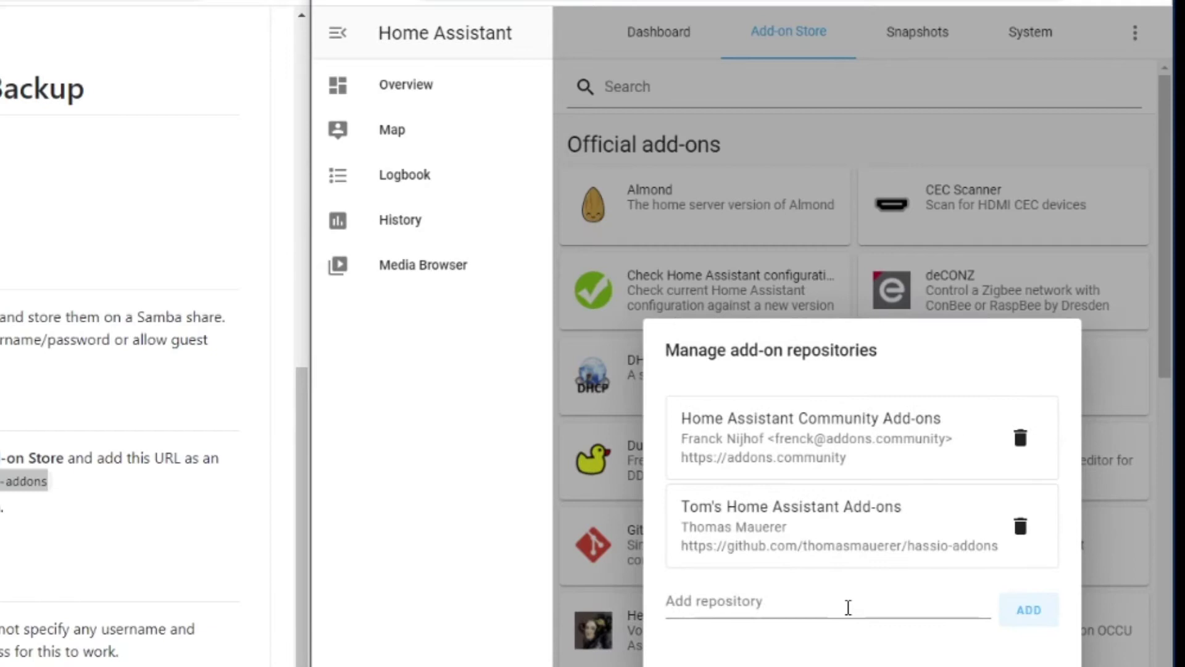
click(981, 180)
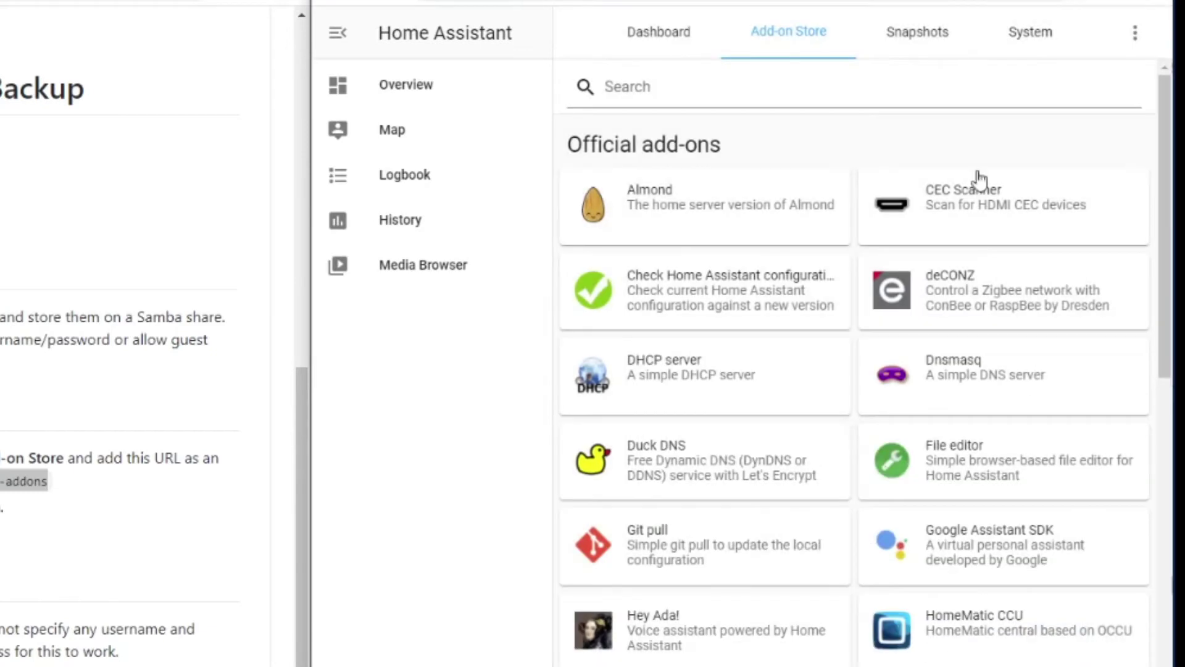
Search the store for 'sam' and open the Samba Backup add-on
click(656, 88)
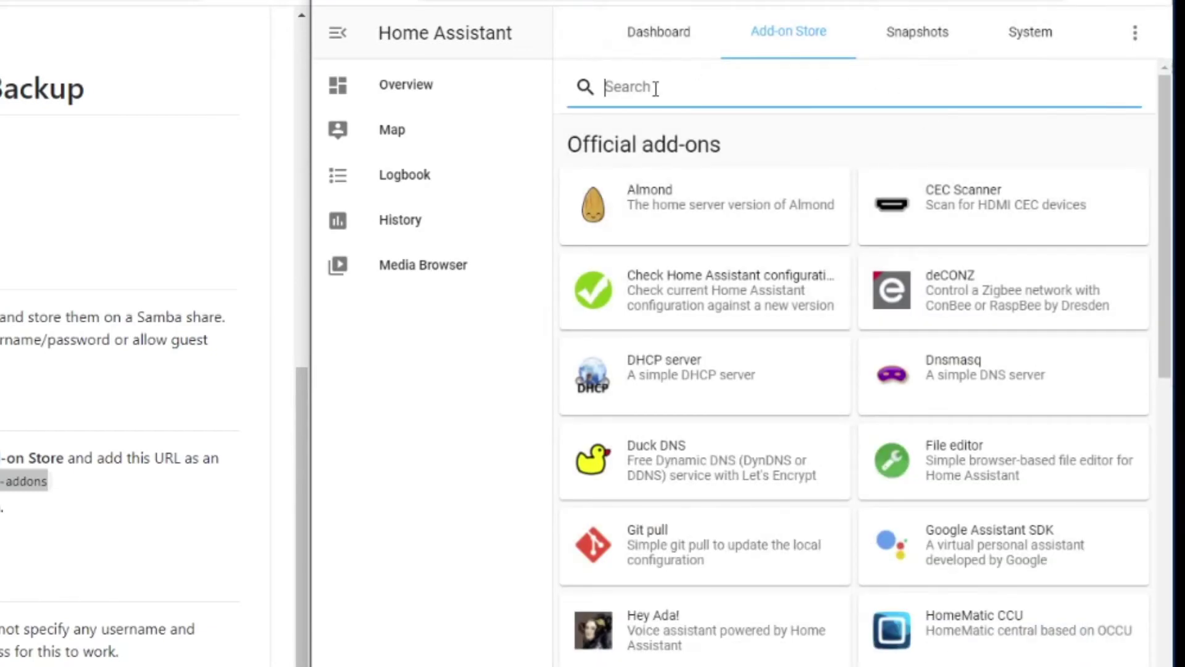
text(samba)
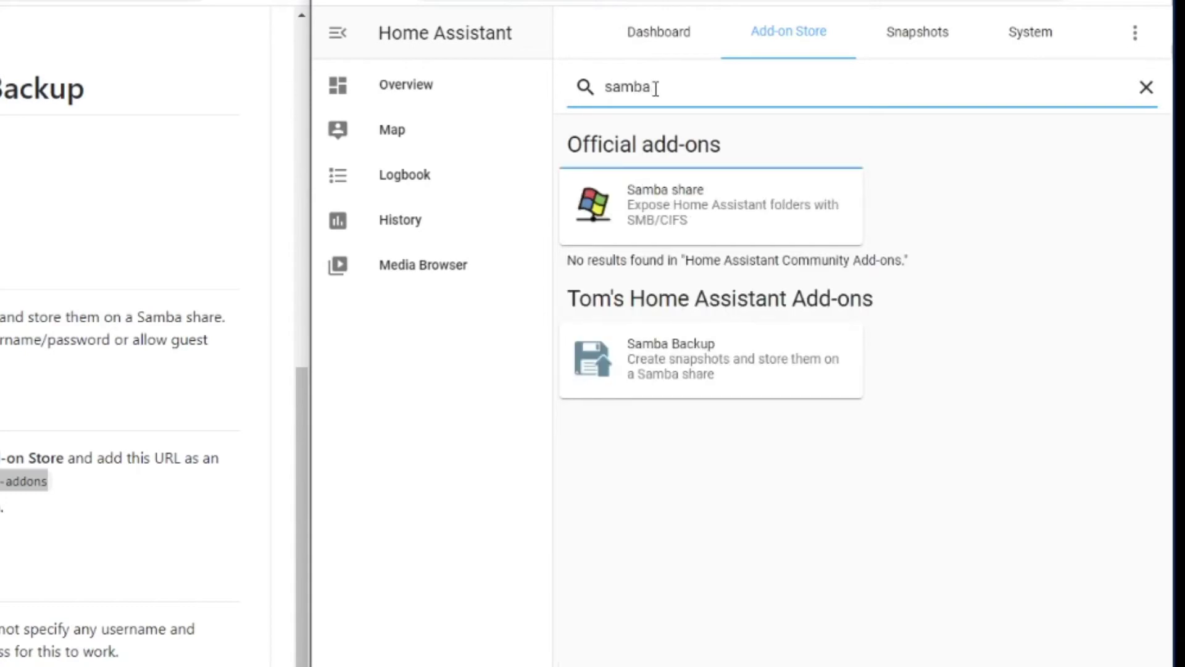
click(691, 369)
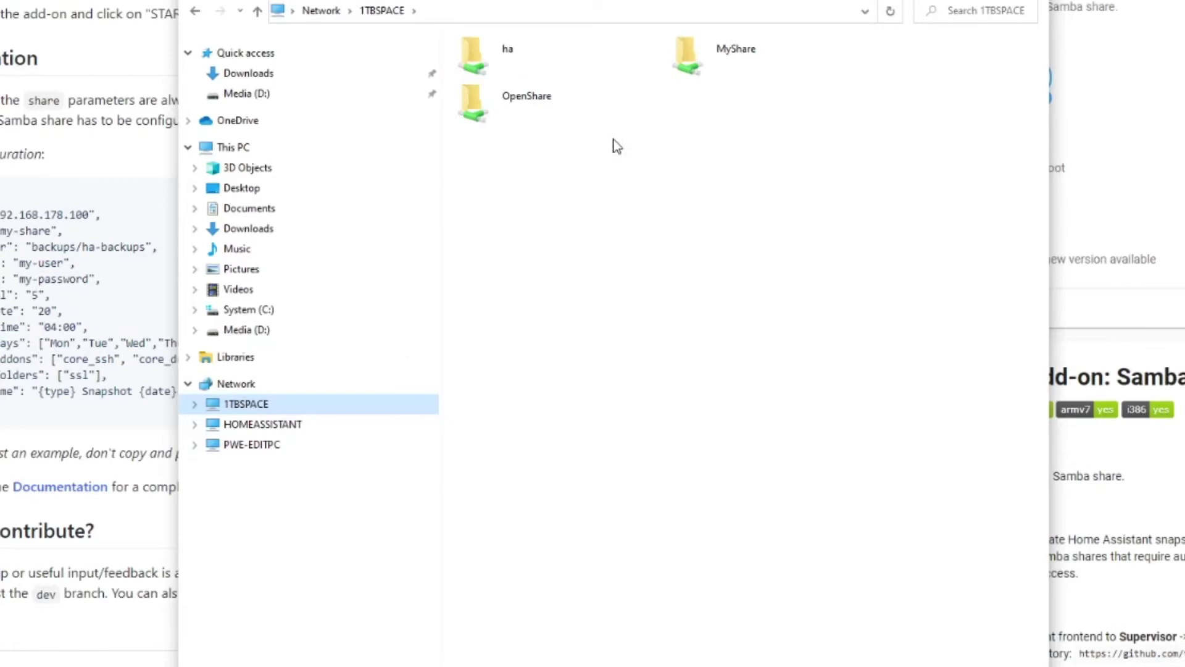
Sign in to the ha share on 1TBSPACE with the share username and password, remembering the credentials
double_click(505, 61)
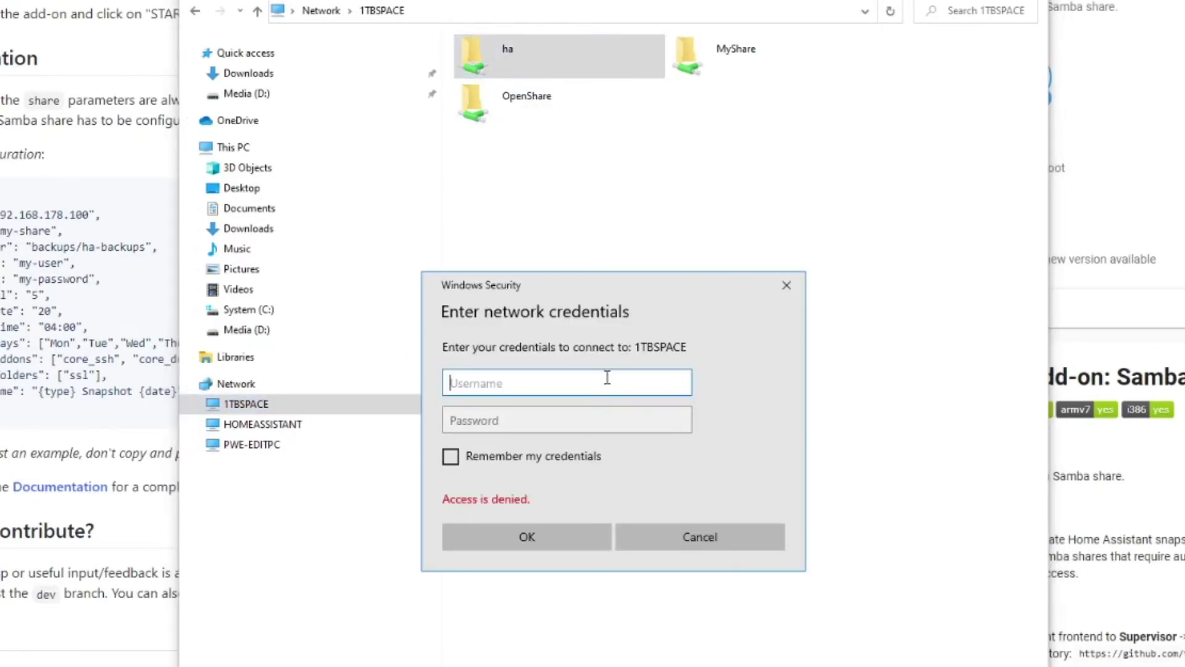
text(ha)
key(Tab)
text(•••)
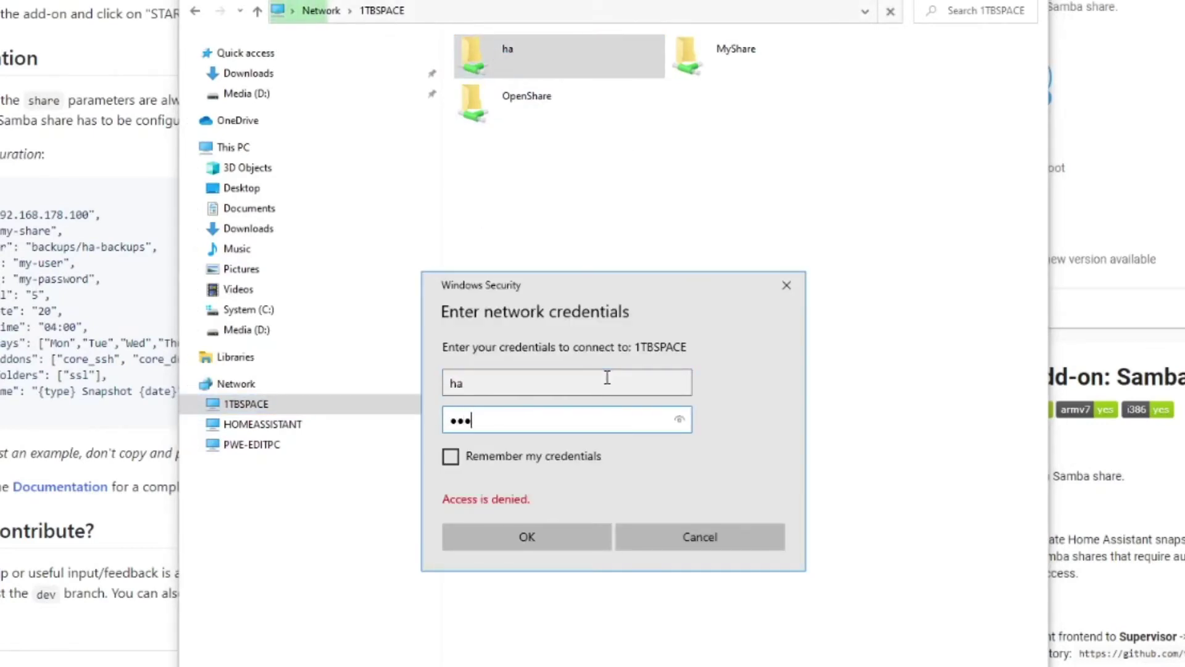
text(••)
click(551, 457)
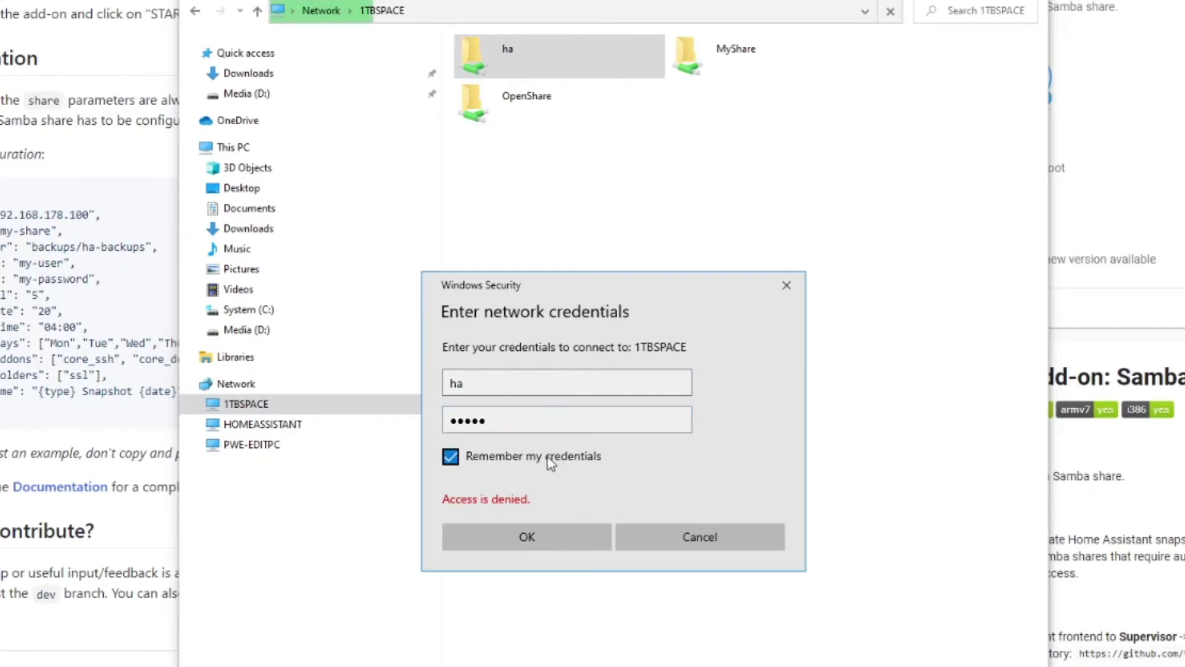
click(525, 535)
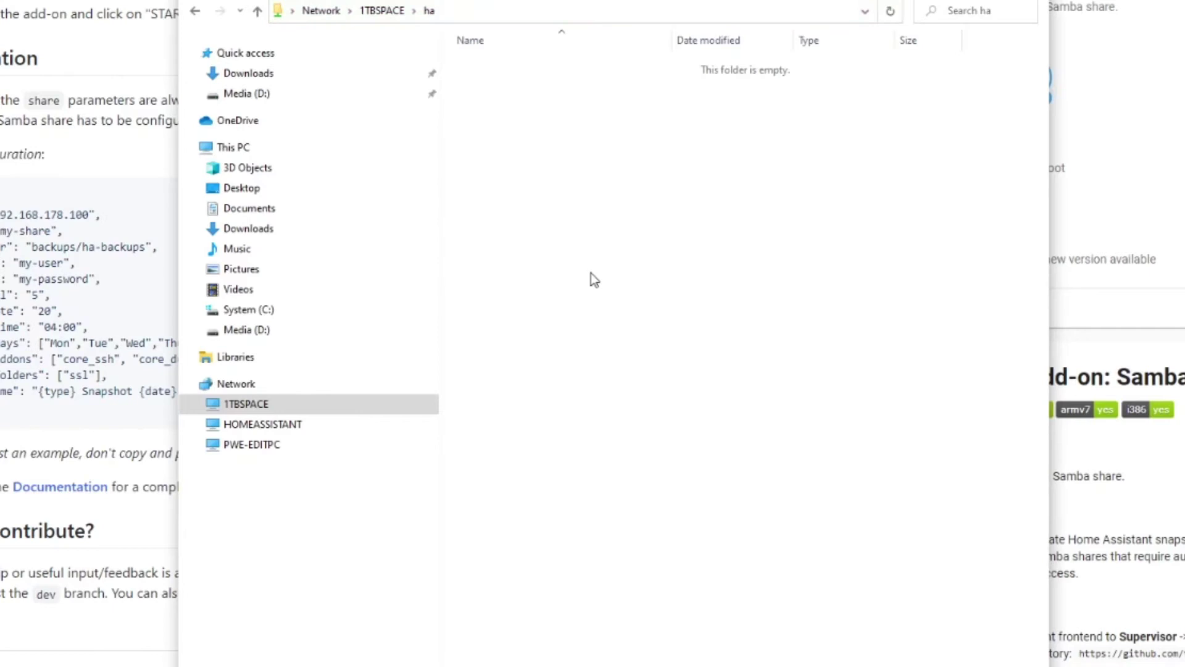
key(alt+Tab)
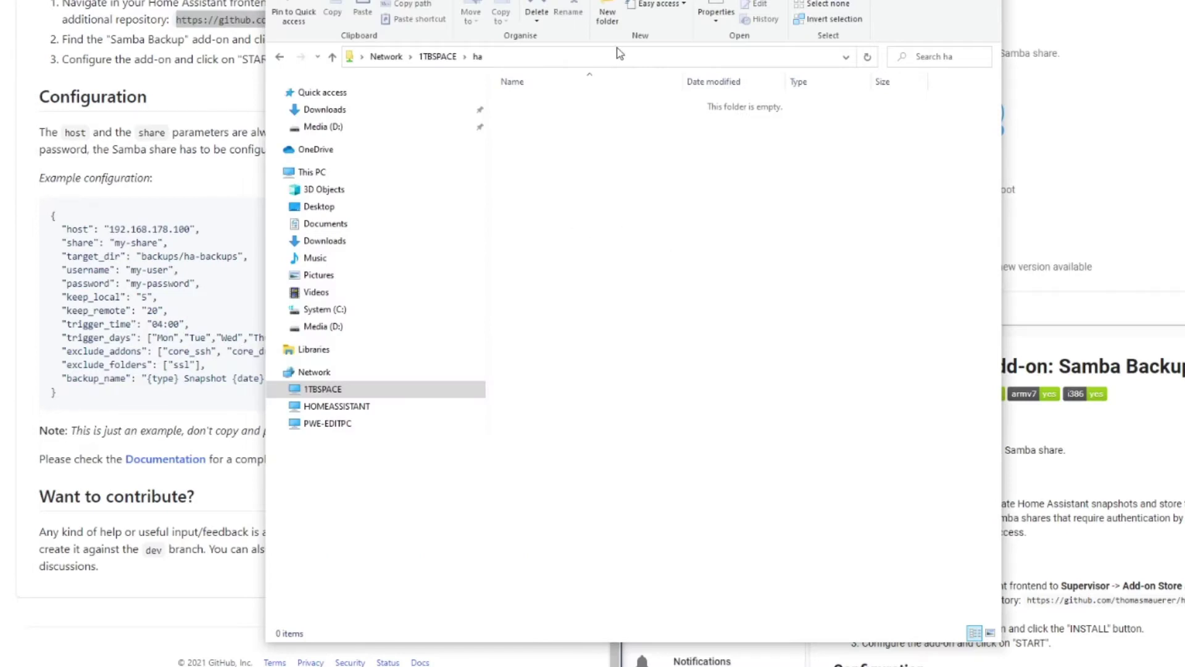
Create a folder named backups in the ha share and open it
click(608, 16)
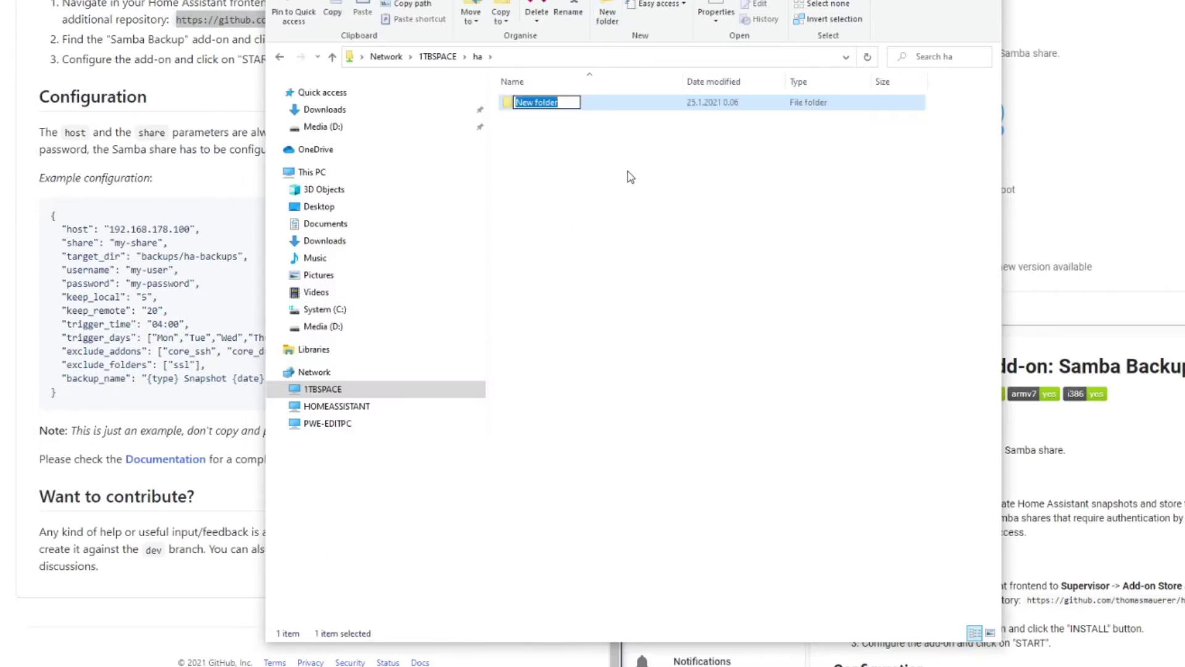
text(backups)
key(Return)
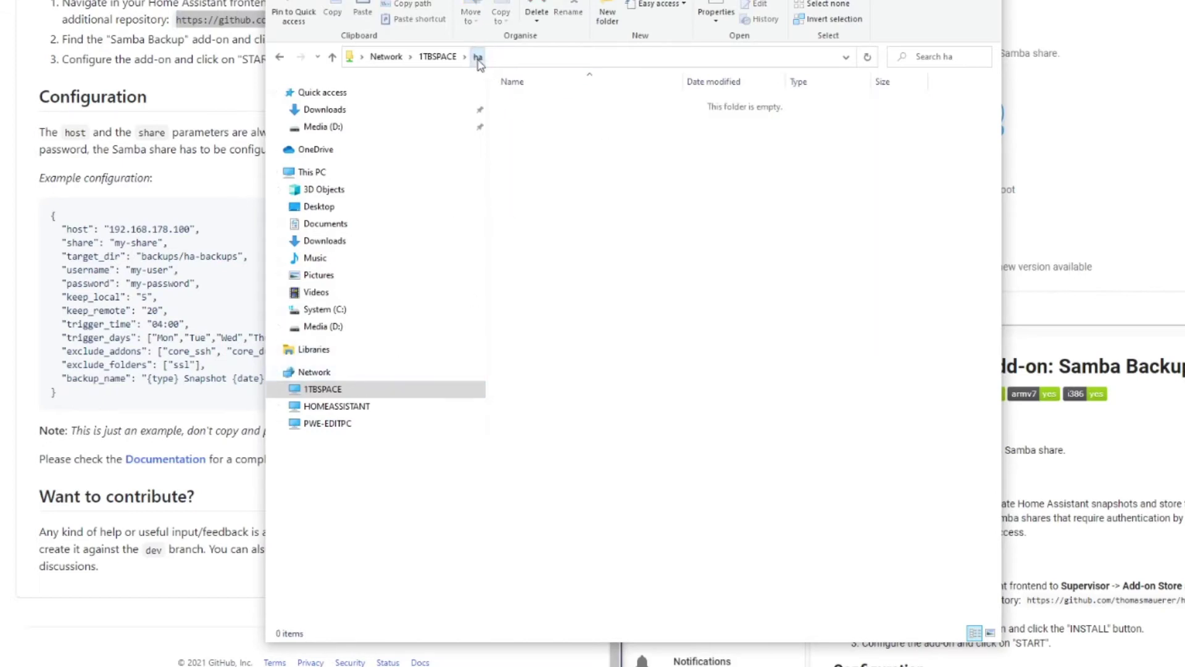
click(438, 56)
double_click(554, 97)
click(618, 12)
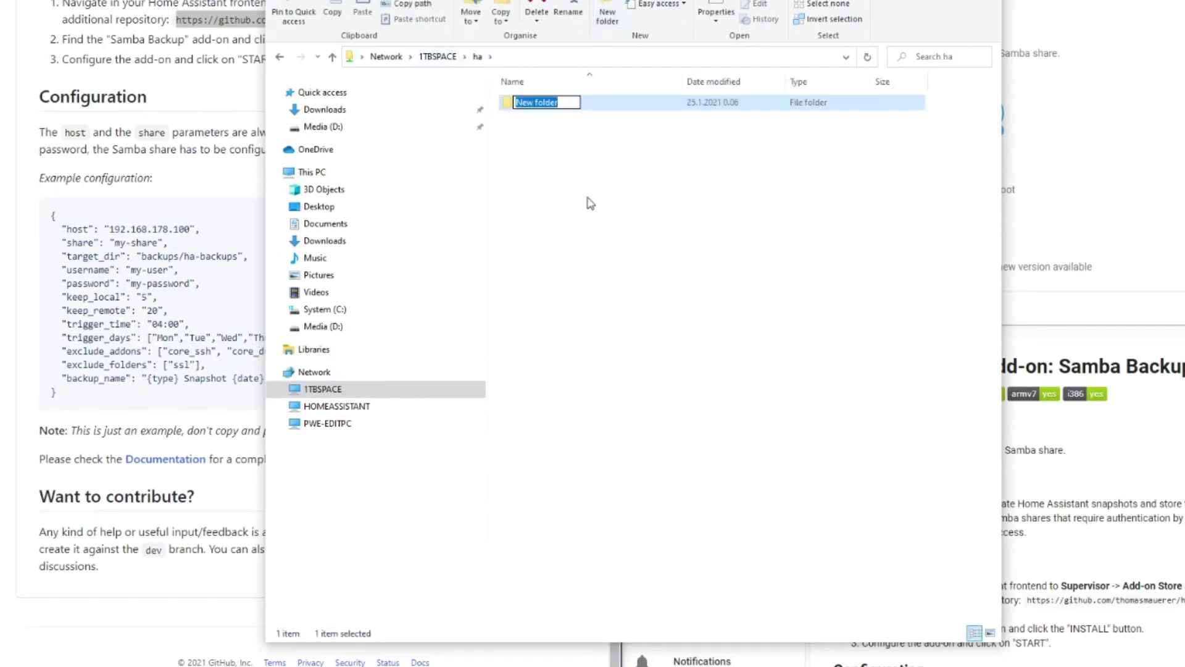
text(backups)
key(Return)
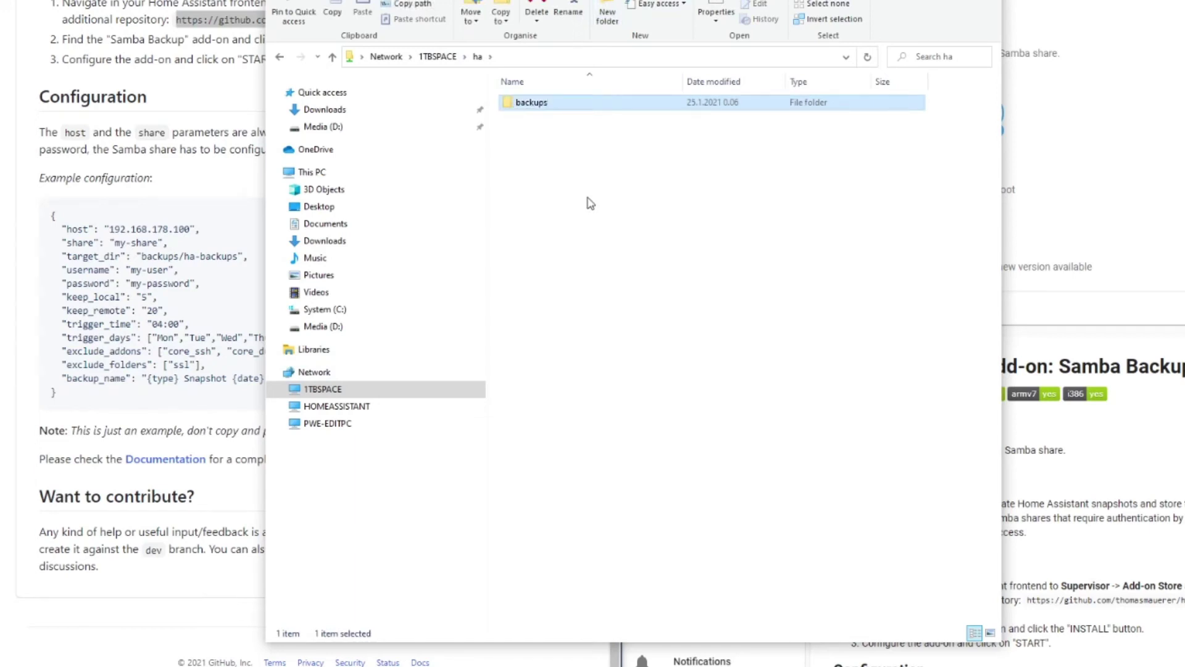
double_click(543, 105)
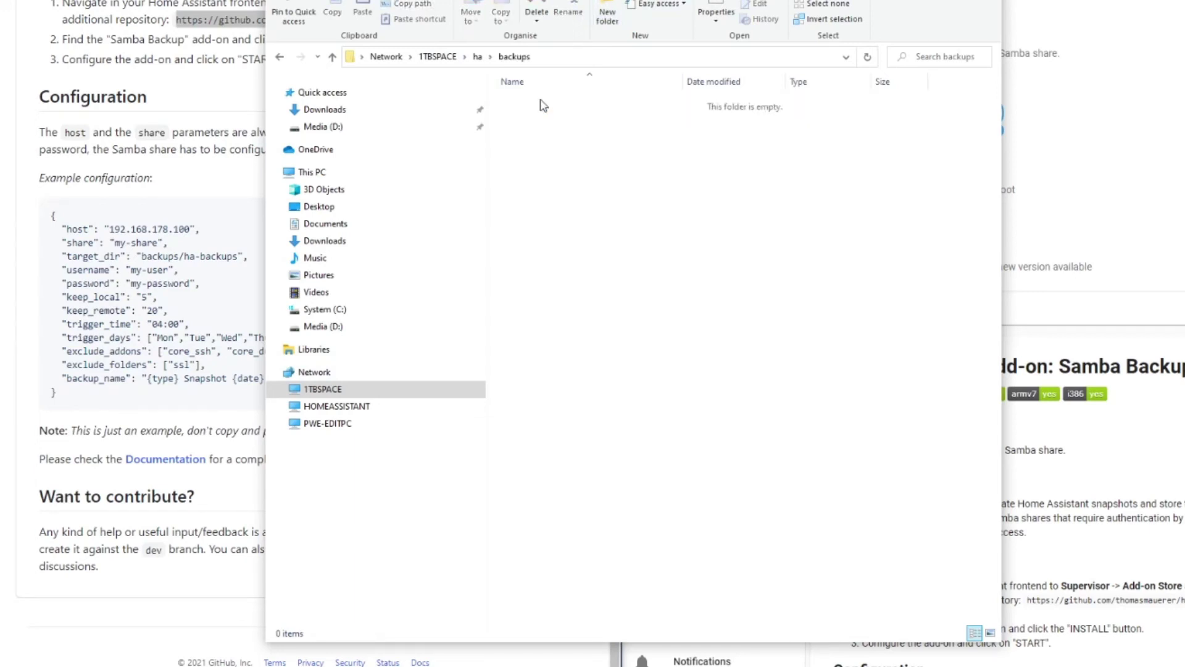
Create a ha-backups folder inside backups and open it via ha > backups > ha-backups
right_click(556, 227)
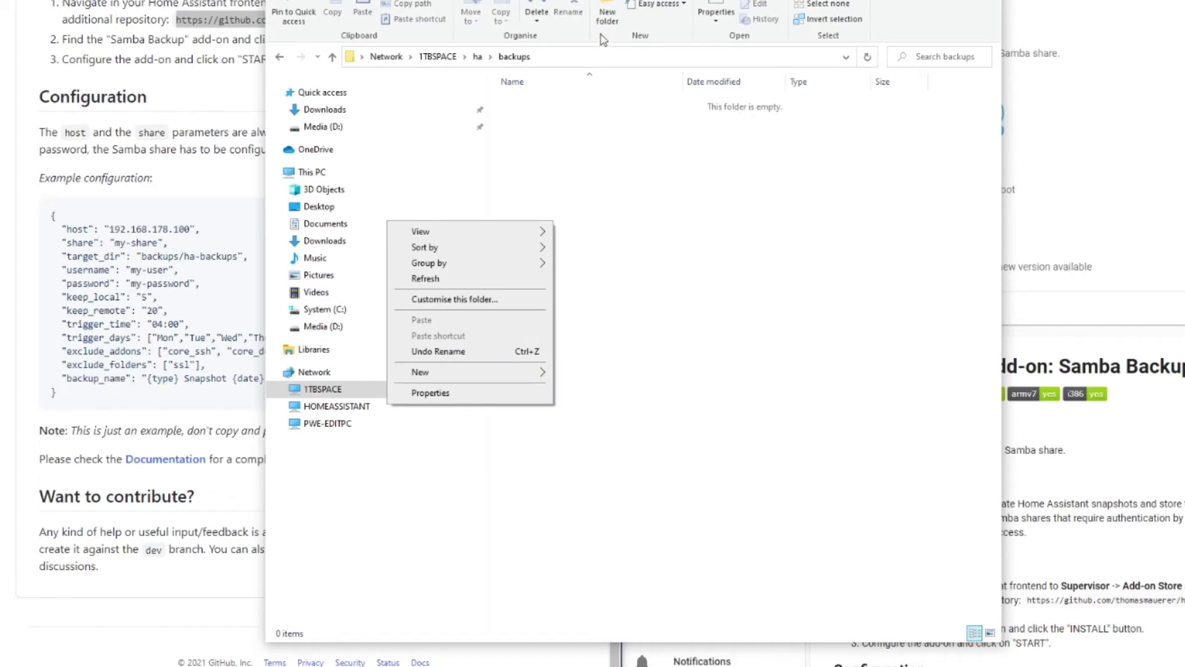
click(606, 11)
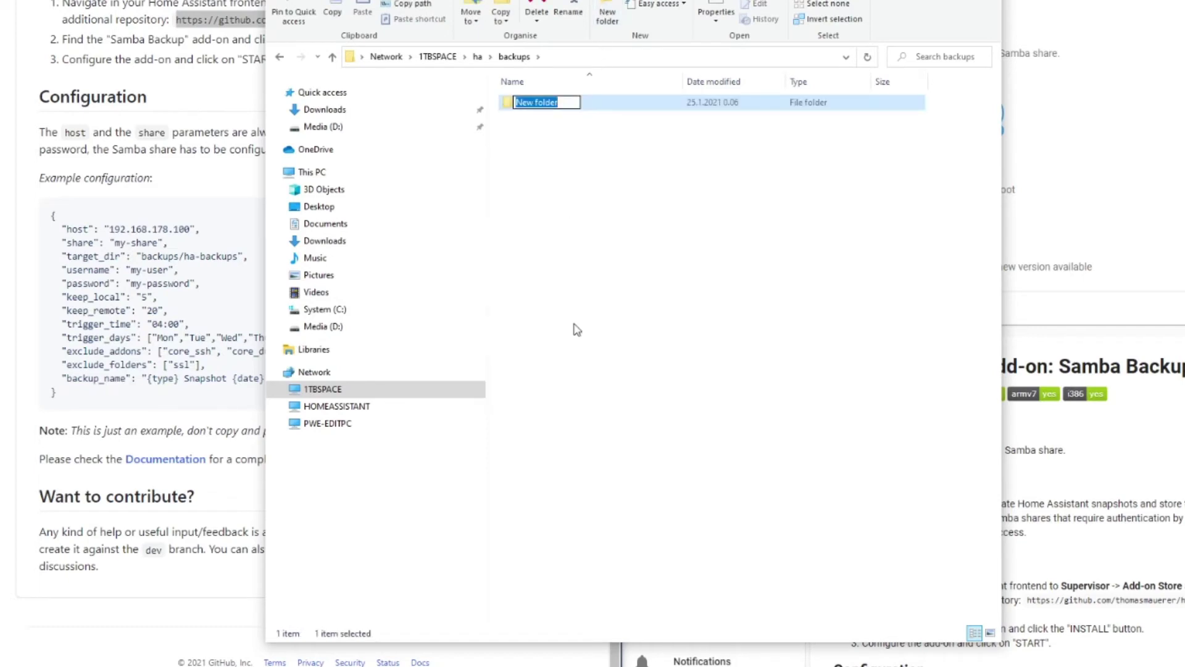
text(ha-backups)
key(Return)
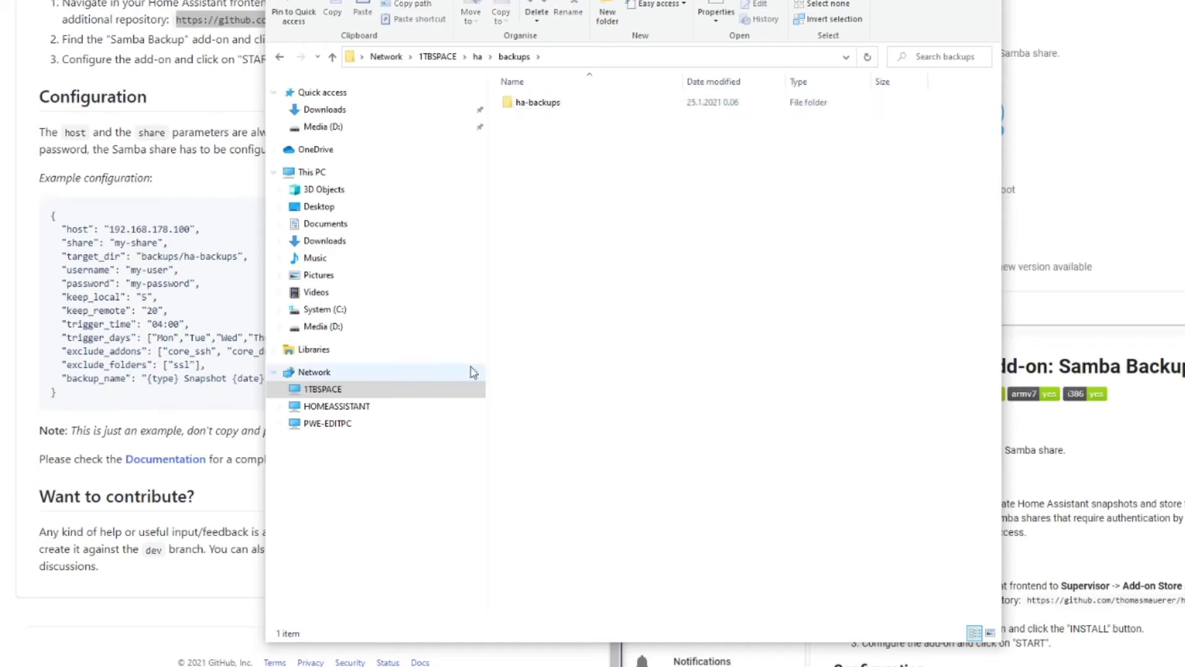
click(339, 392)
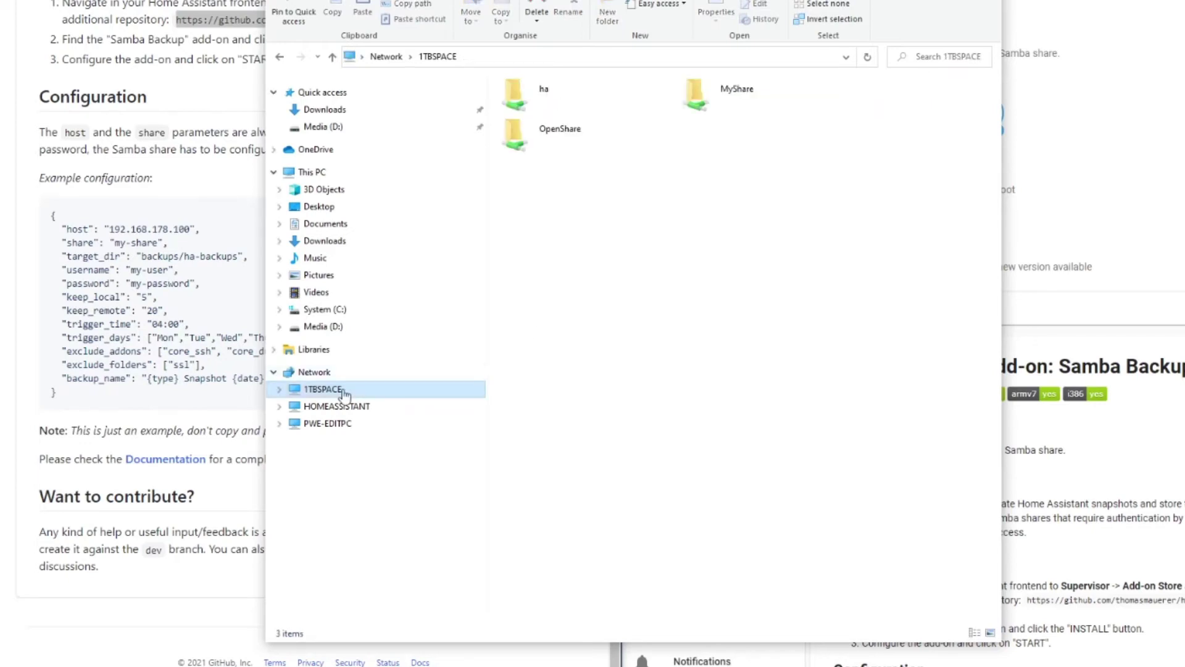
double_click(547, 89)
double_click(542, 103)
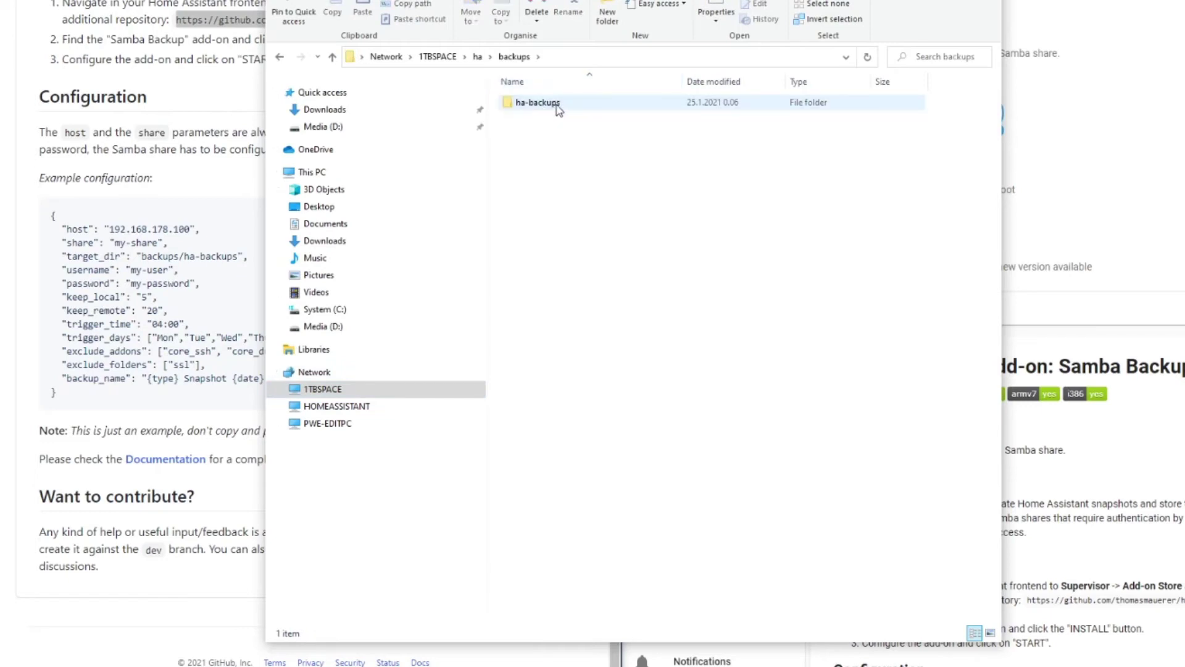
double_click(537, 102)
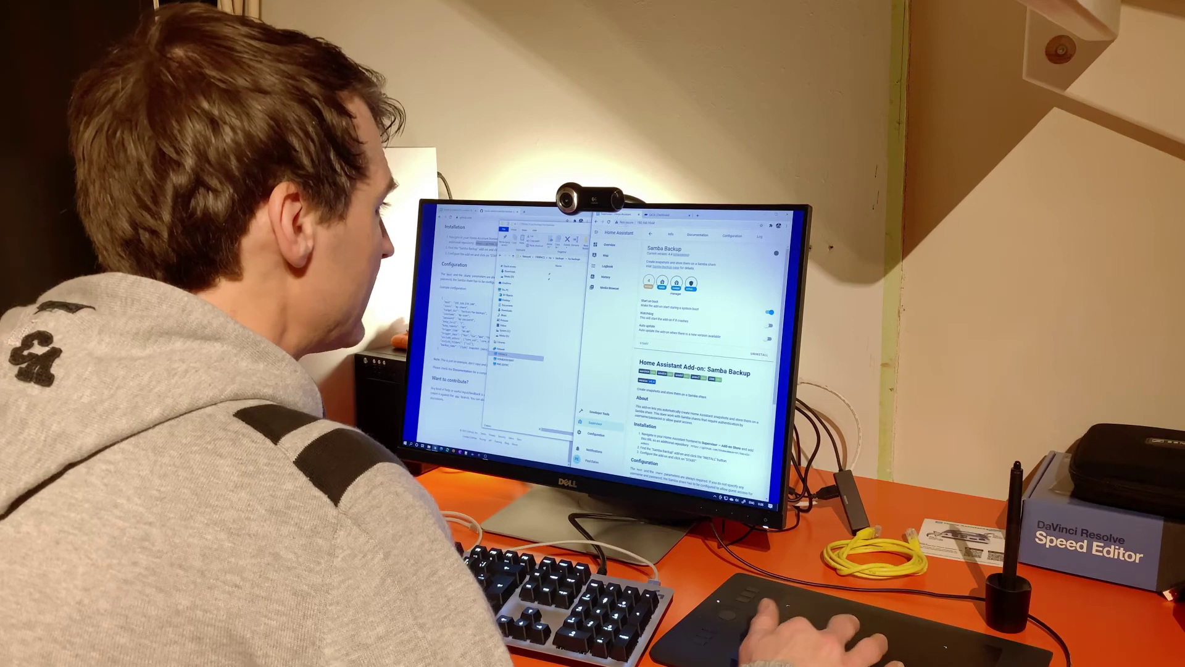
Change the Samba Backup host to 192.168.10.80, restart the add-on, and check its refreshed log
click(733, 236)
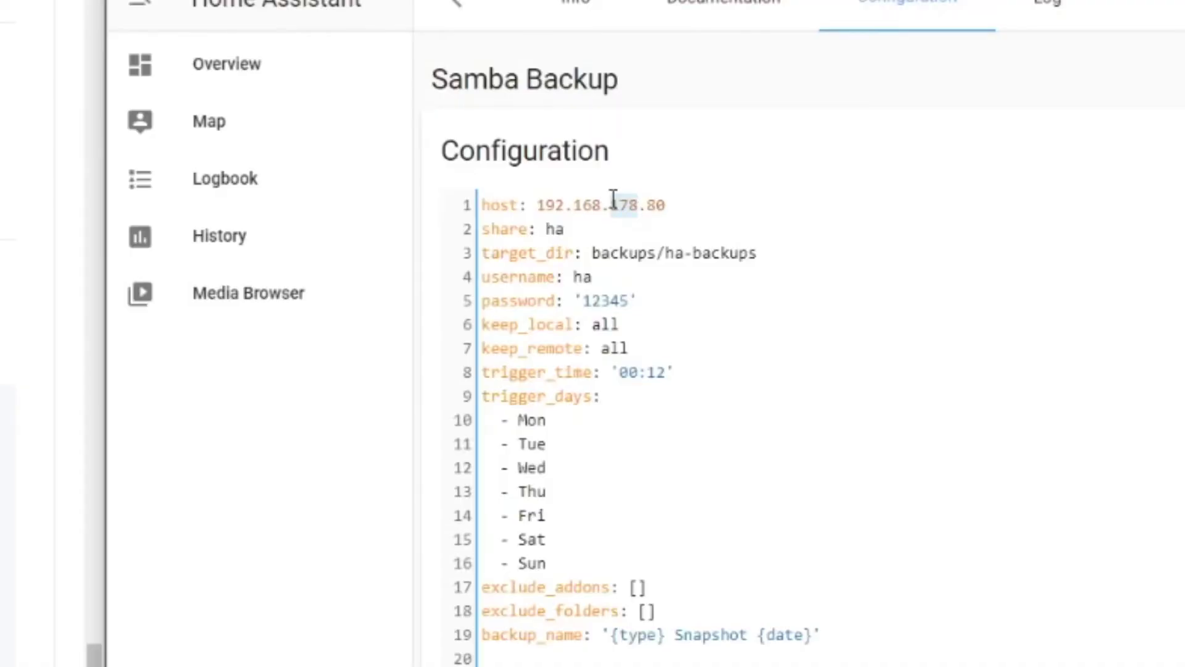
text(10.80)
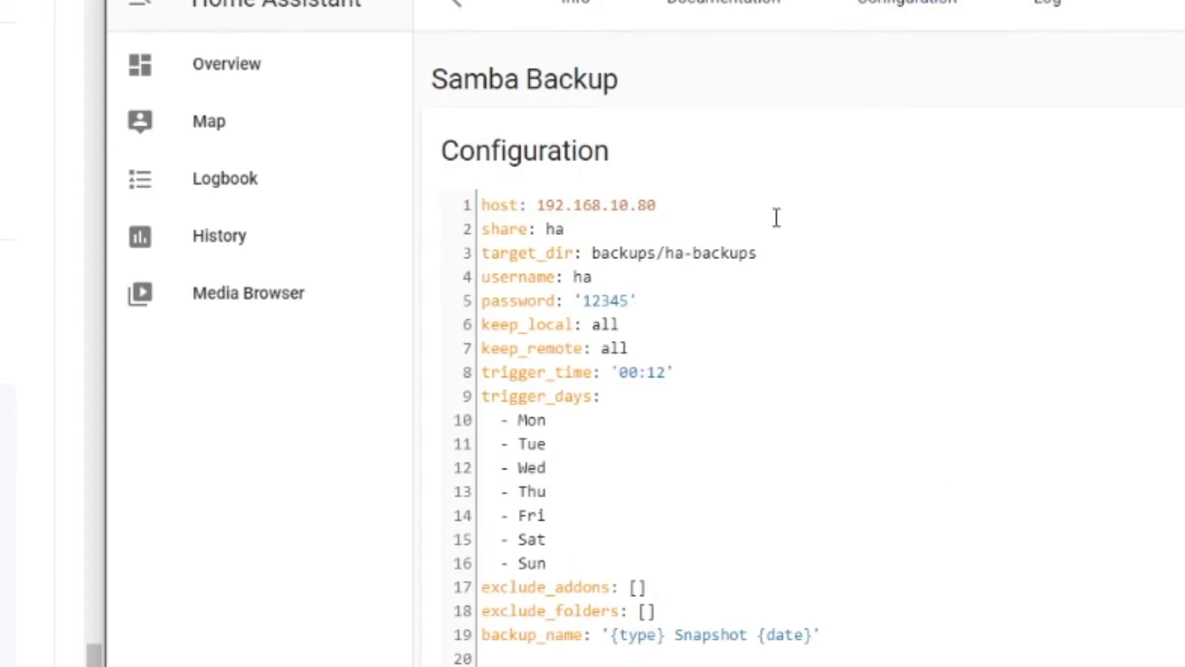
click(573, 8)
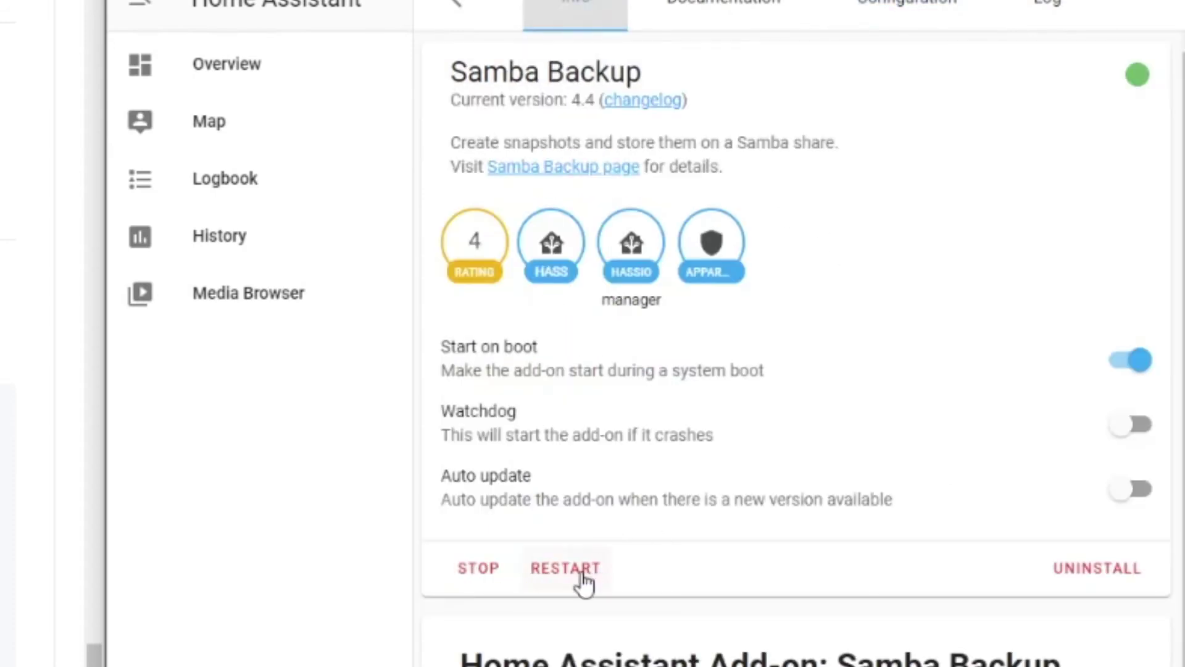
click(581, 574)
click(1020, 12)
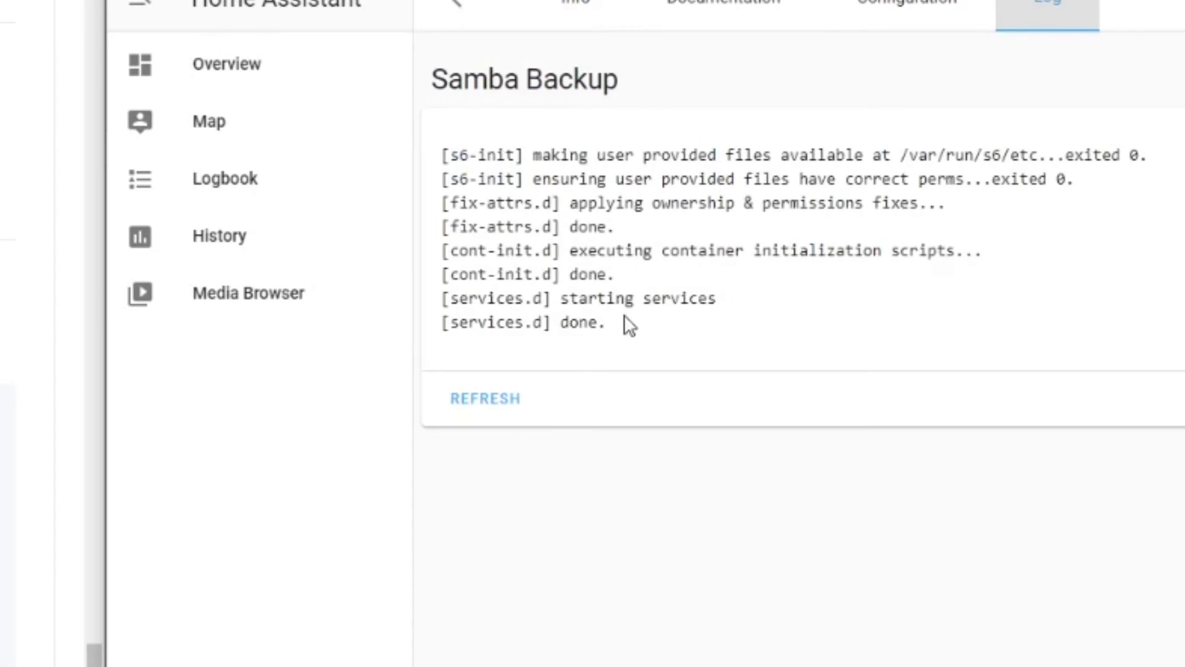
click(507, 406)
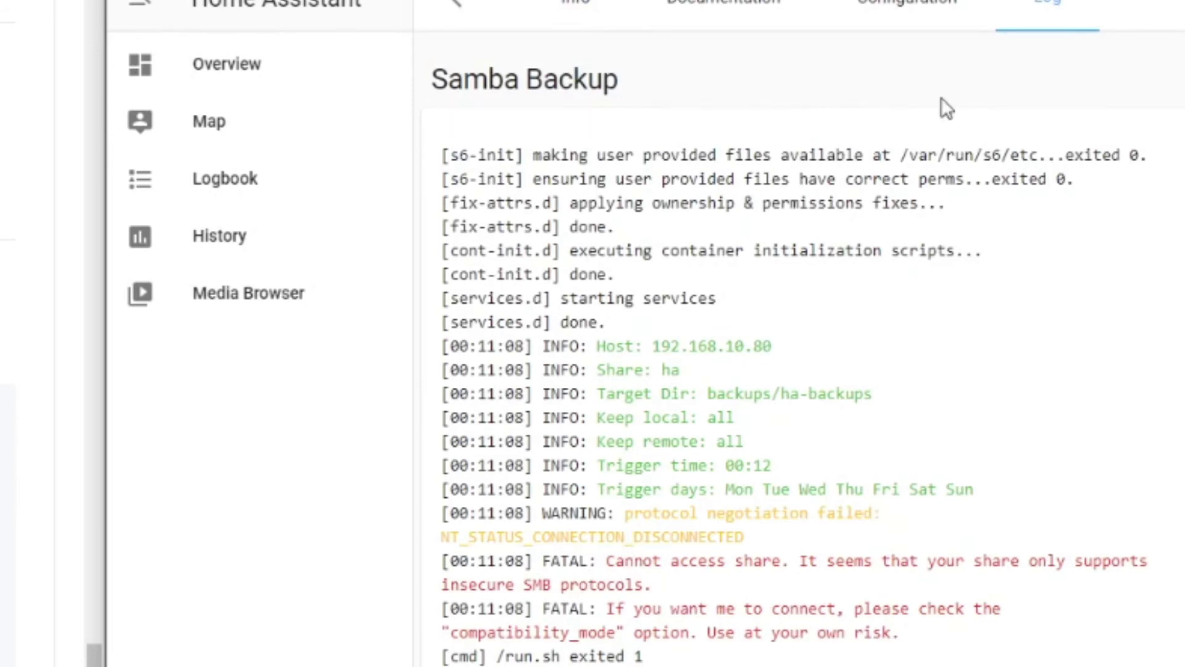
click(914, 11)
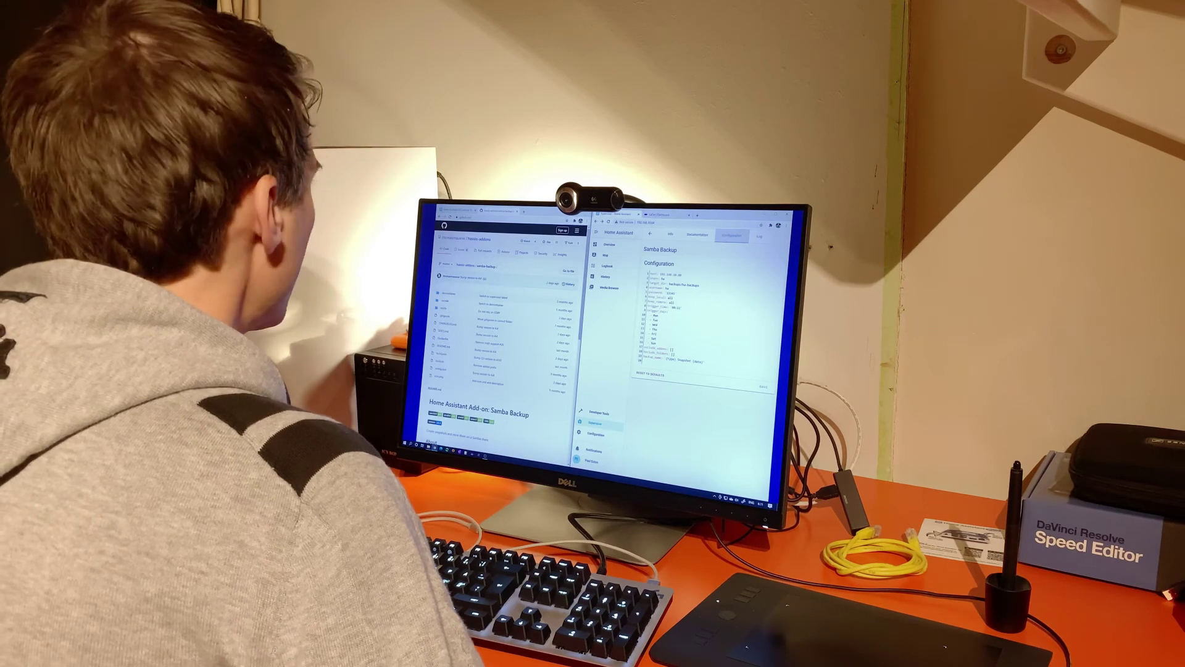
Find Option: compatibility_mode in the Samba Backup README and copy the option name
key(ctrl+Tab)
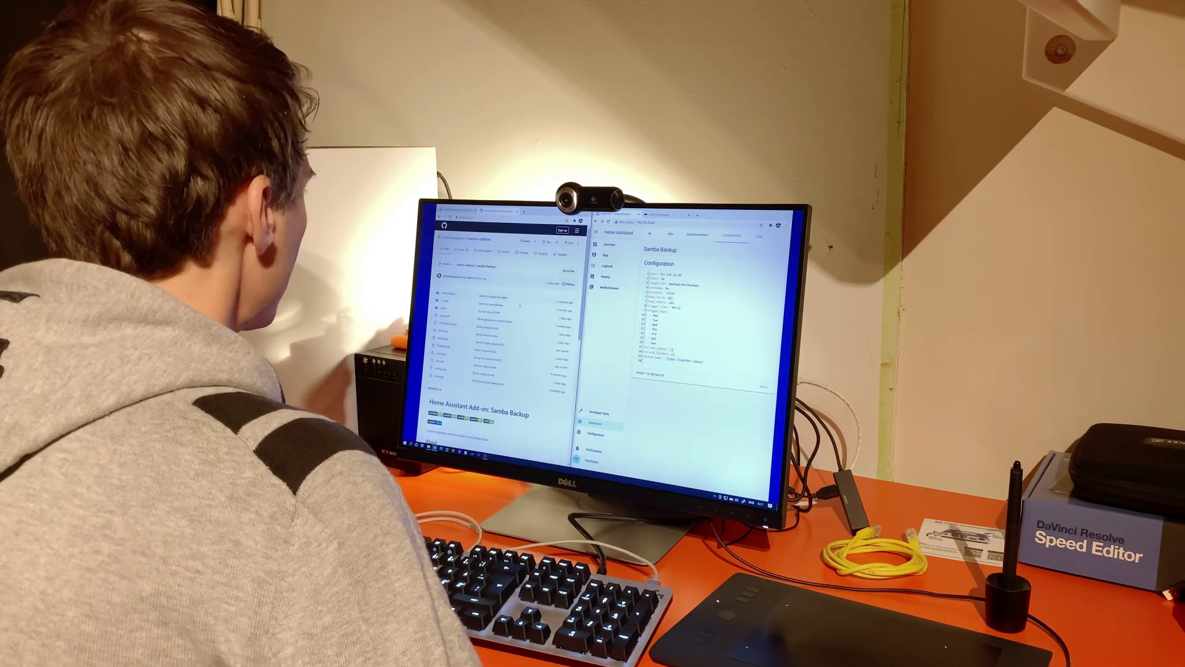
scroll(514, 304, down, 10)
drag(461, 378, 518, 378)
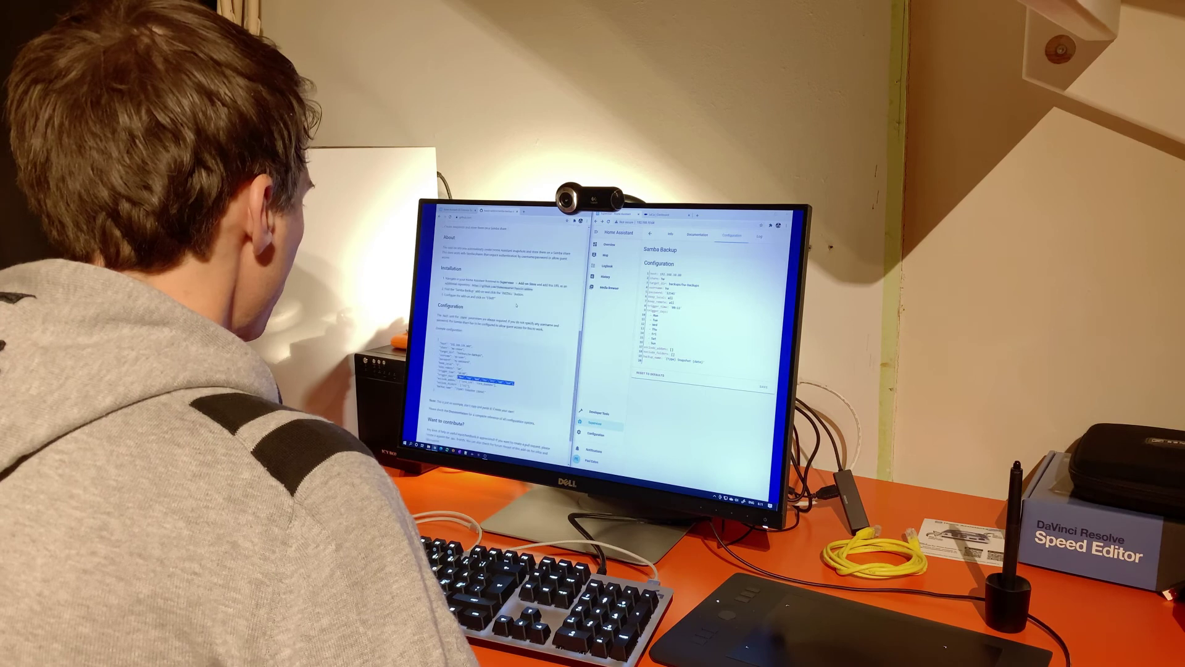
scroll(517, 305, down, 1)
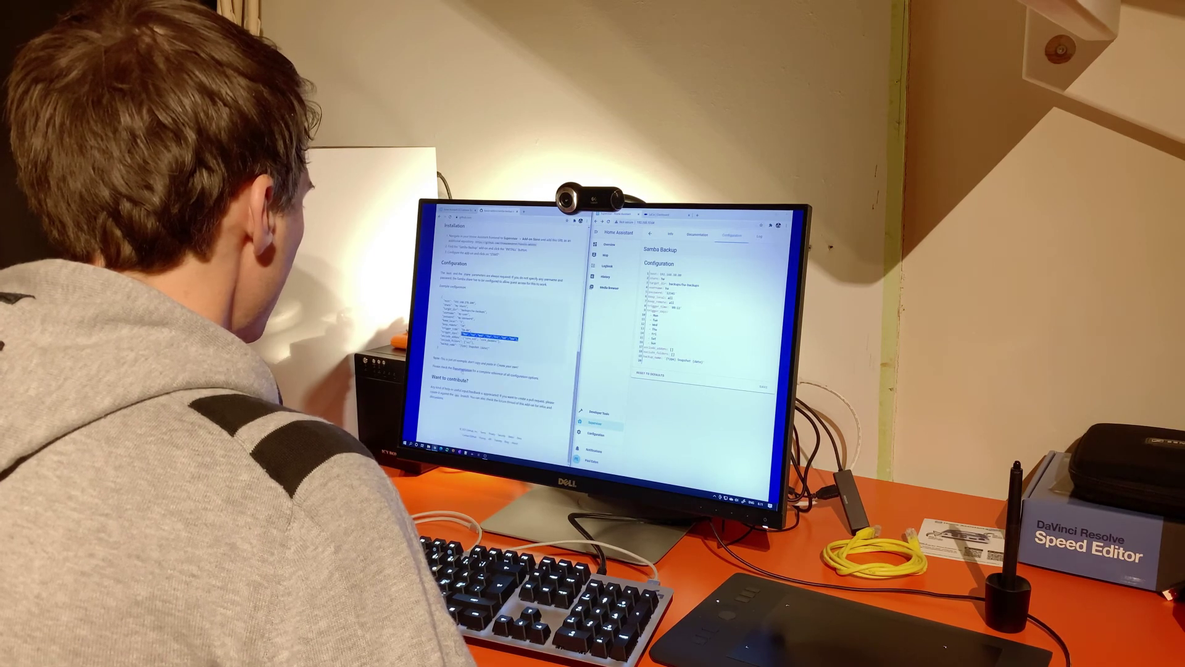
key(ctrl+Tab)
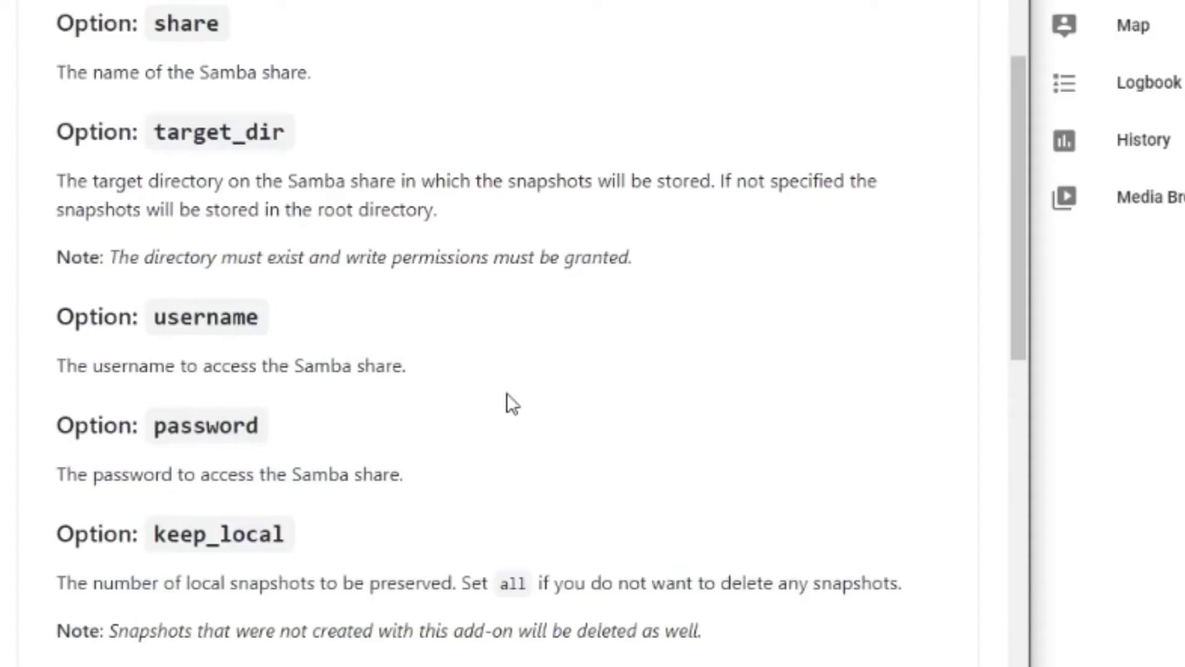
scroll(506, 402, down, 5)
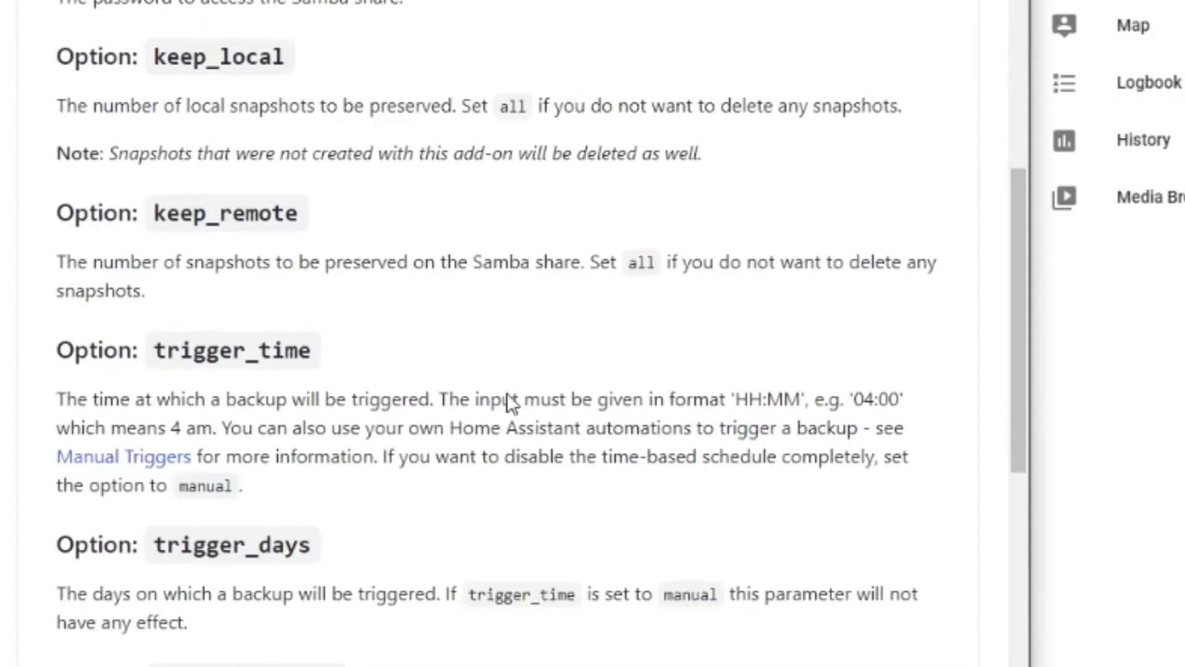
scroll(510, 401, down, 10)
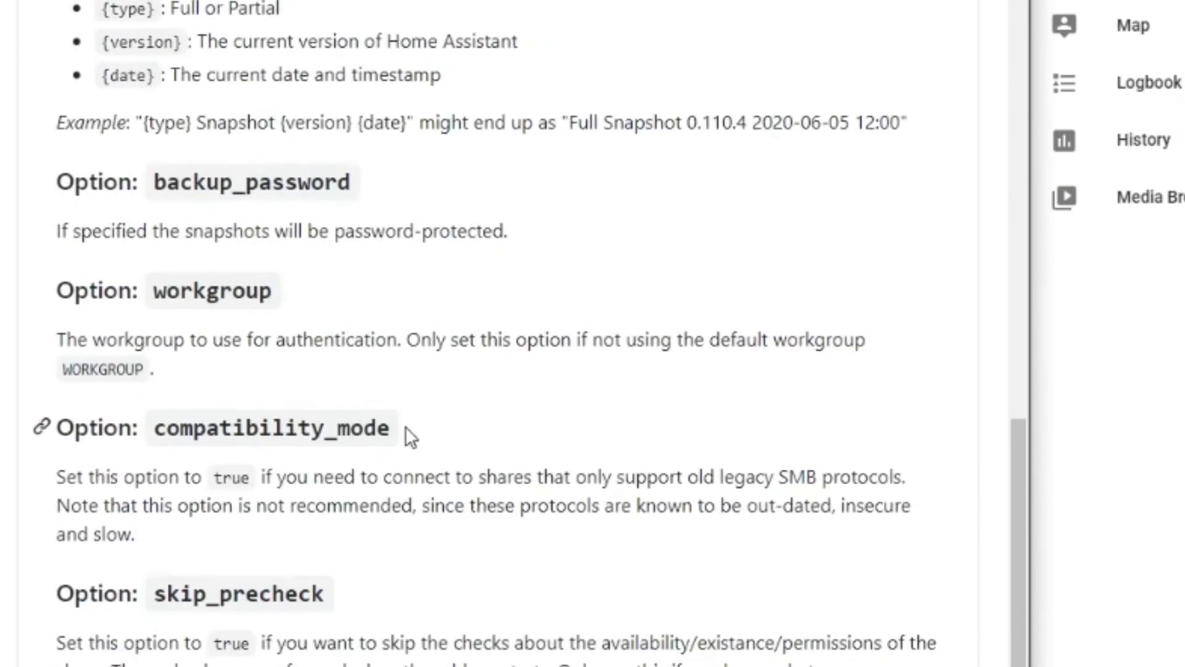
drag(405, 426, 192, 407)
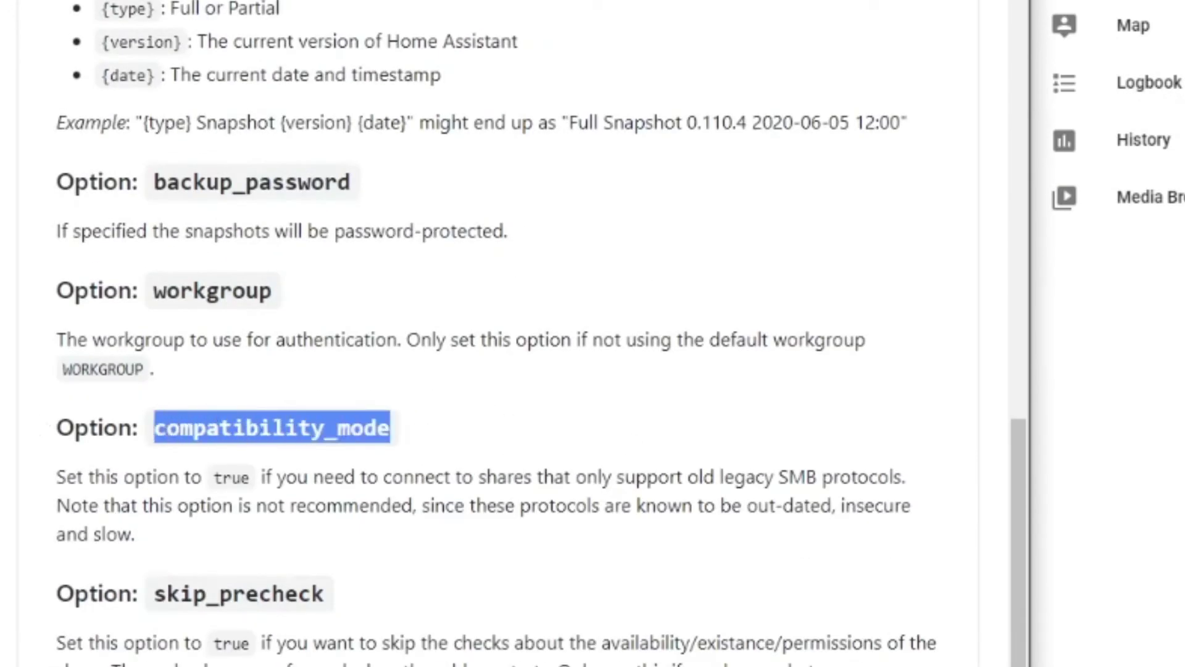
key(alt+Tab)
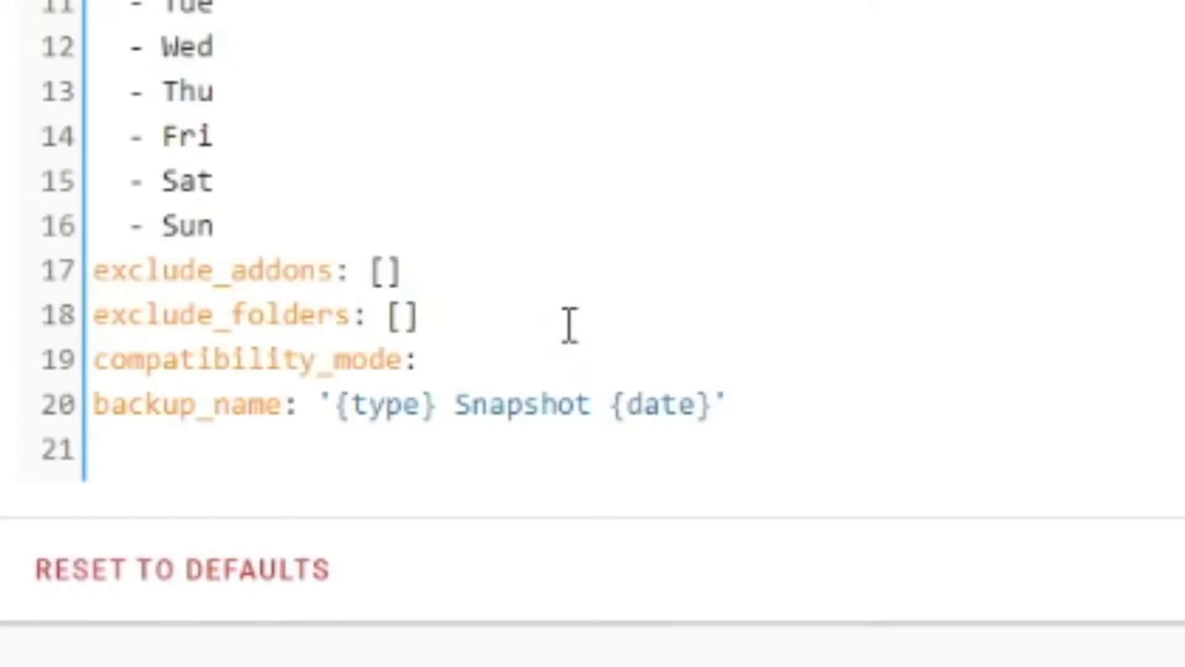
Add compatibility_mode: "true" to the Samba Backup YAML, save it, and restart the add-on
text(")
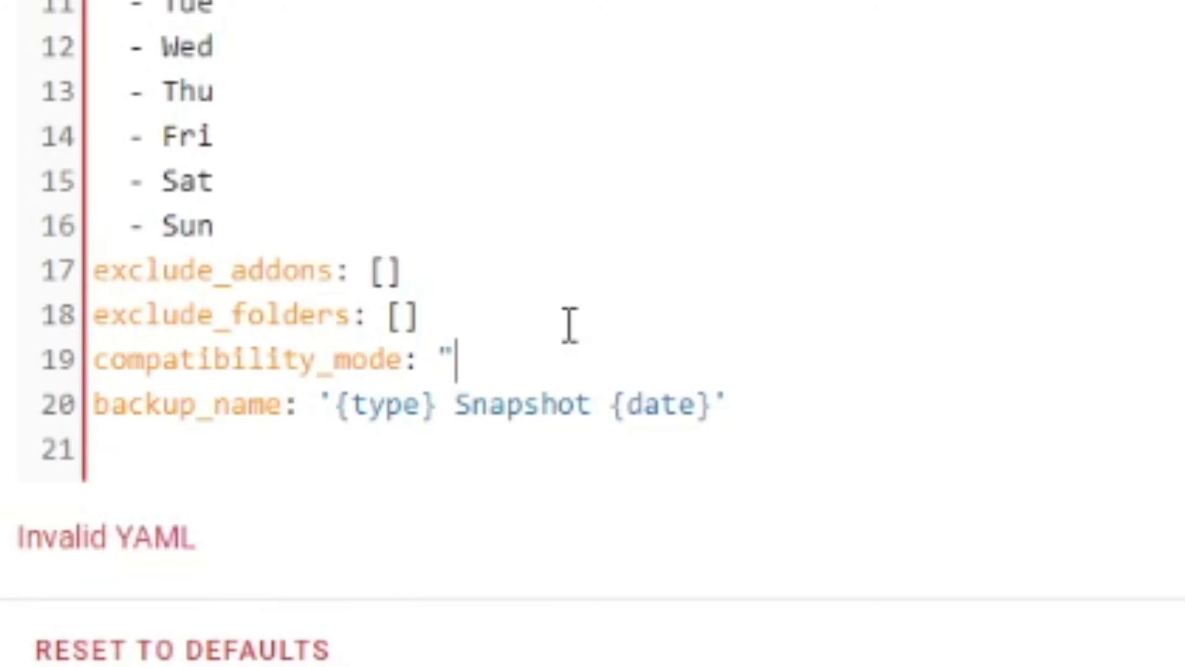
text(true")
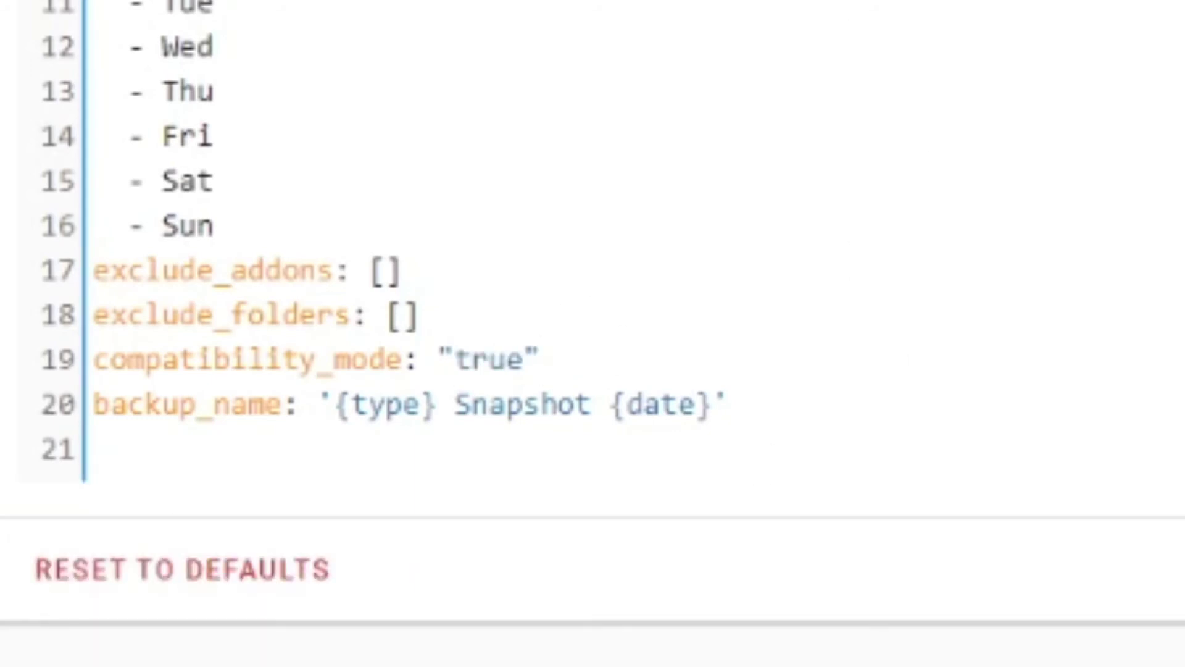
click(1179, 569)
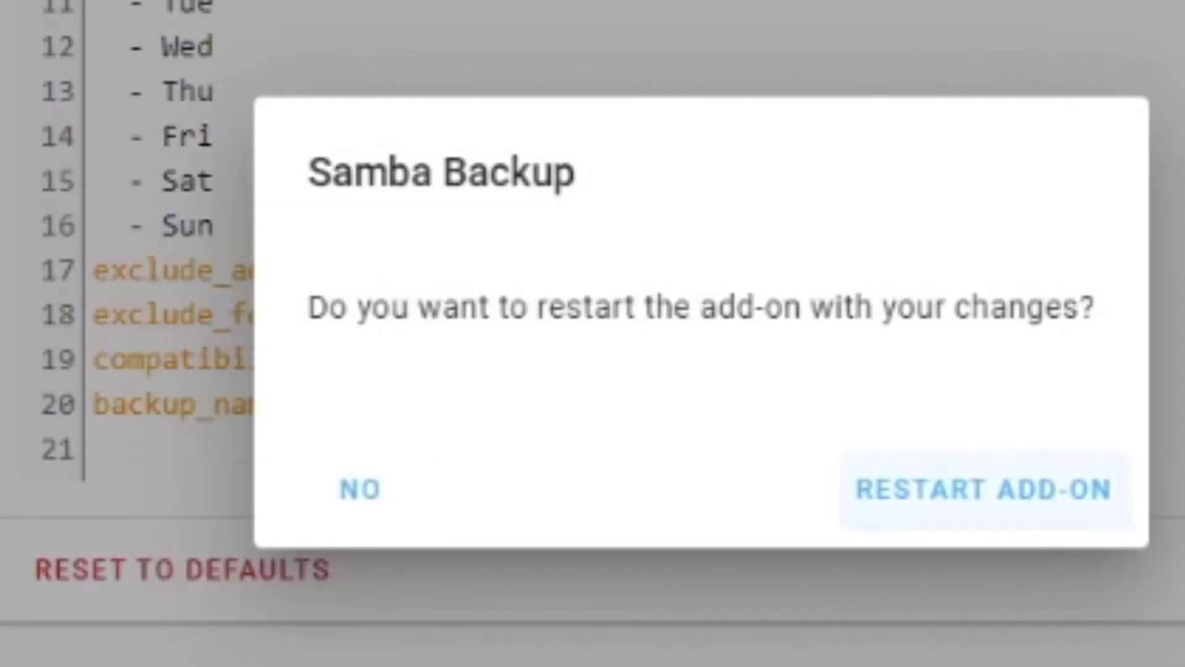
click(924, 501)
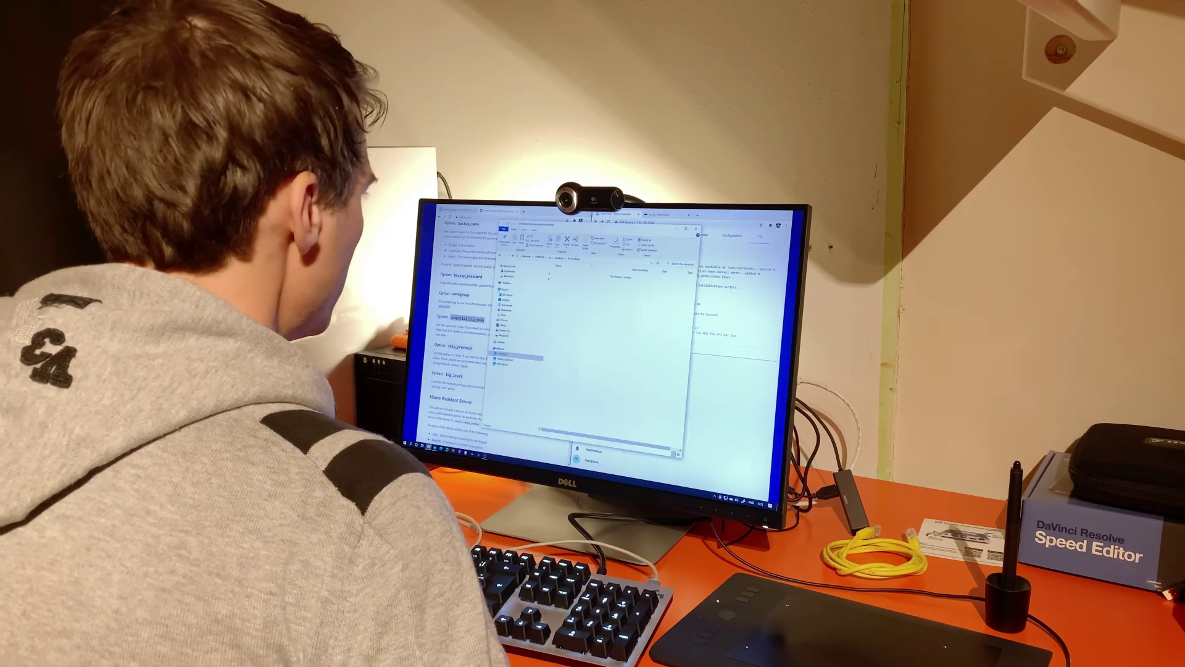
Refresh the ha share's backup folder repeatedly to check whether any backup files have arrived
right_click(576, 332)
click(558, 350)
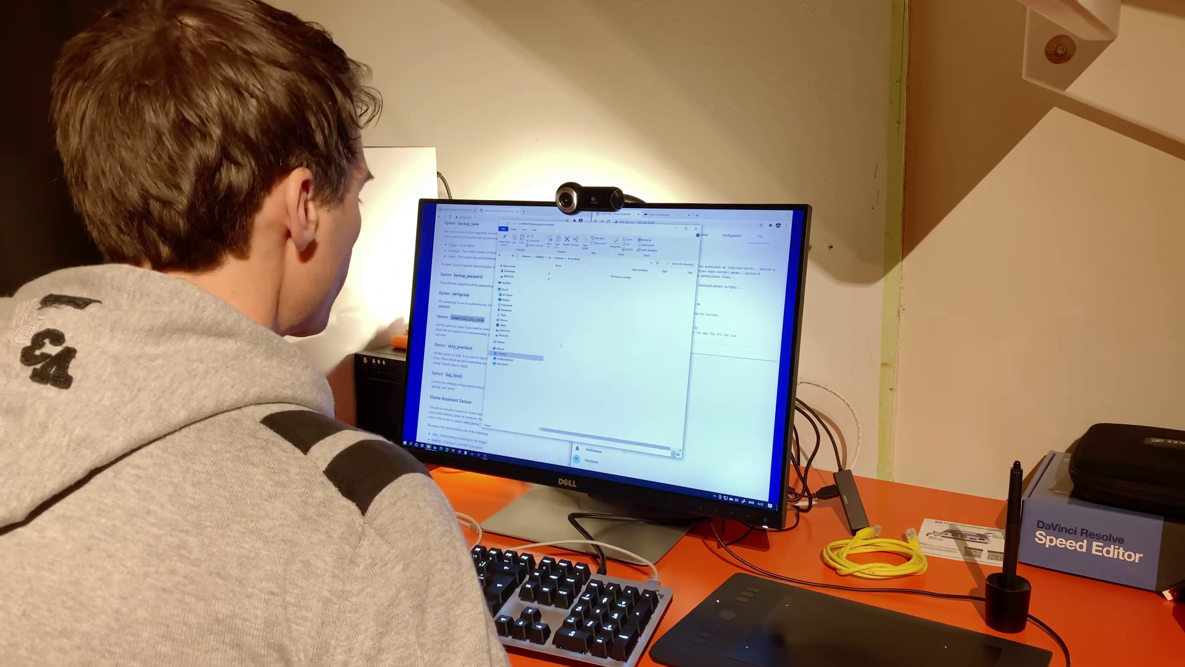
right_click(569, 327)
click(544, 345)
right_click(562, 320)
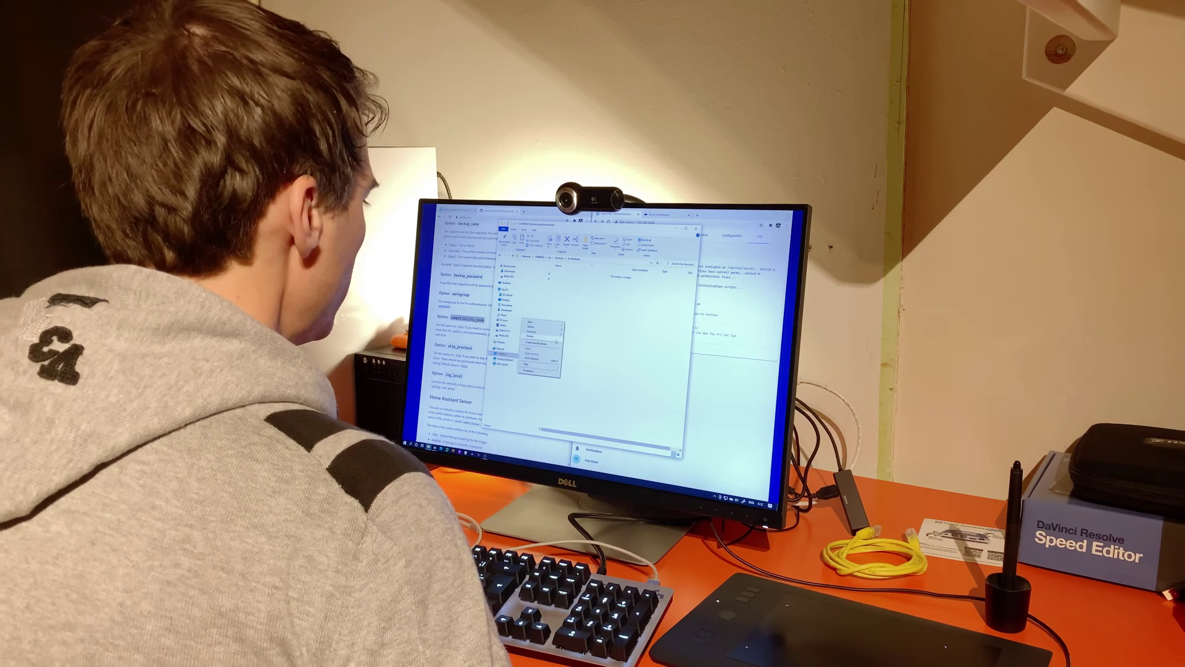
click(543, 336)
right_click(563, 315)
click(544, 332)
right_click(561, 312)
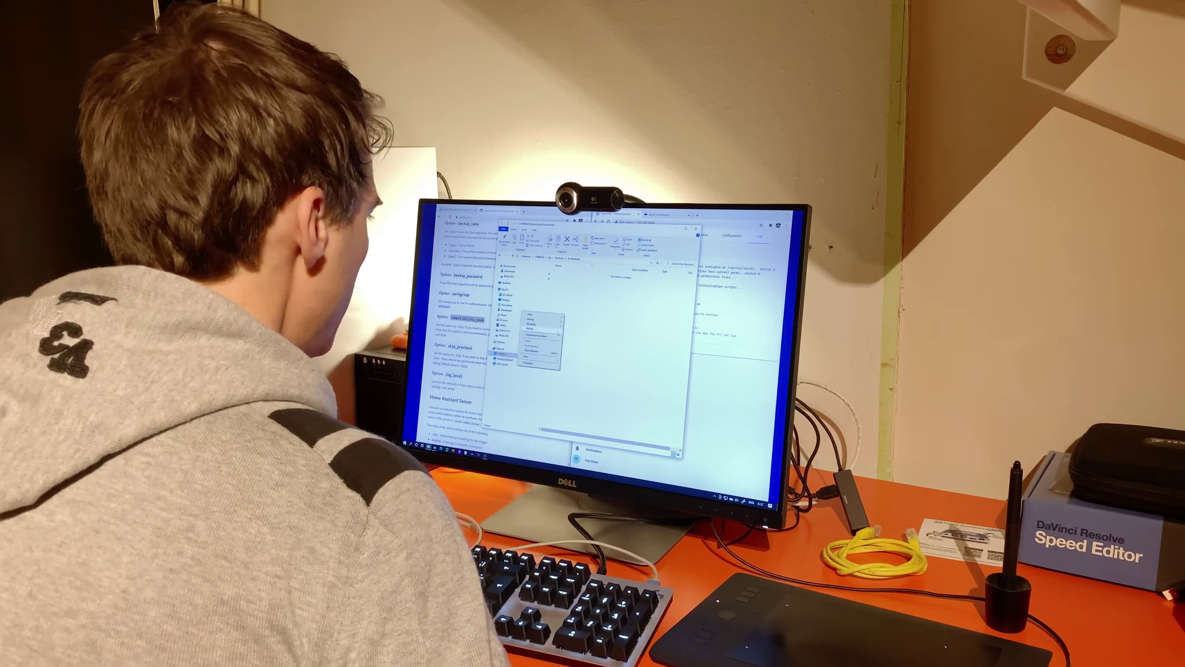
click(543, 328)
right_click(561, 309)
click(542, 325)
right_click(559, 307)
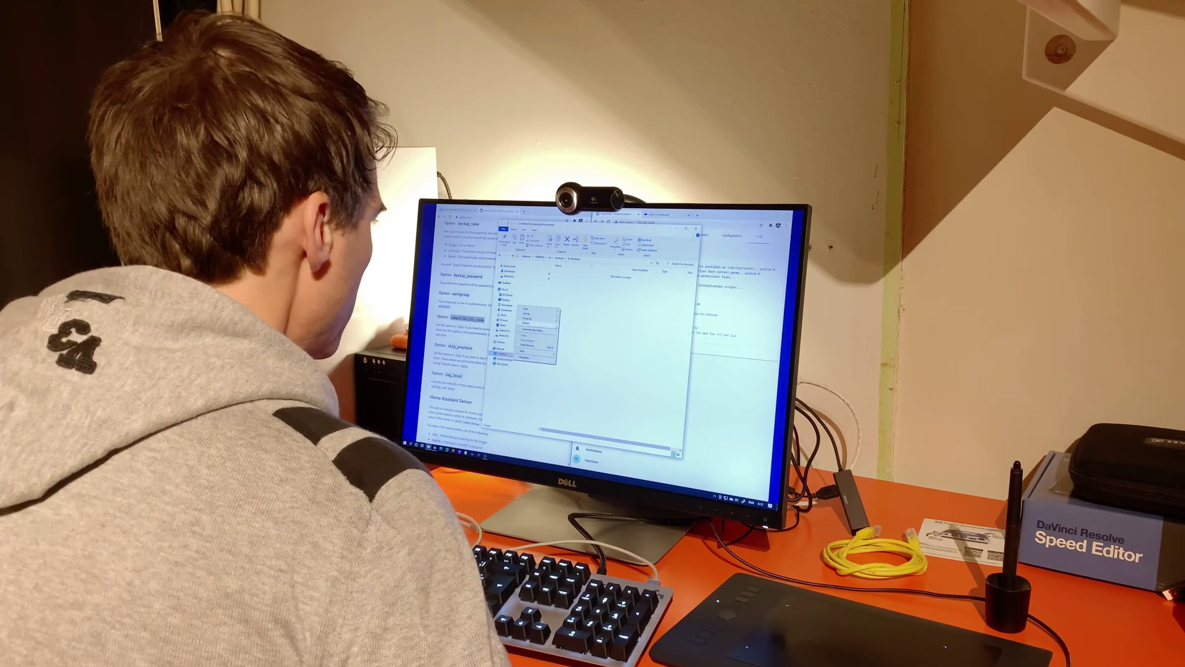
click(541, 323)
right_click(557, 307)
click(538, 321)
right_click(553, 306)
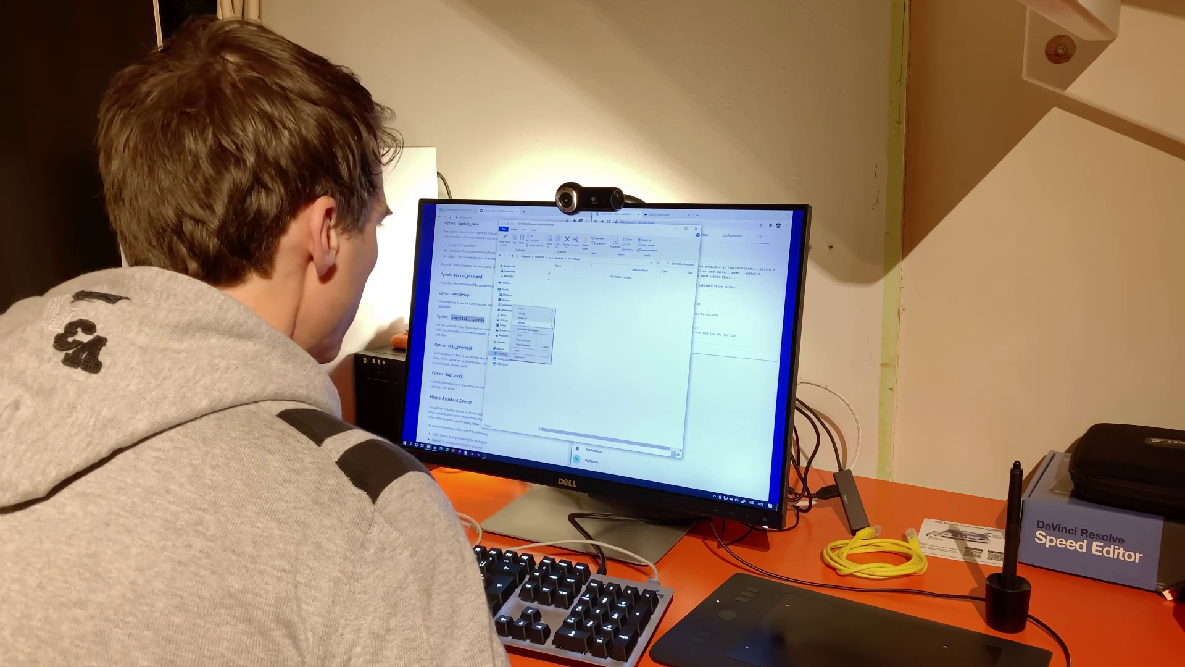
key(Escape)
key(alt+Tab)
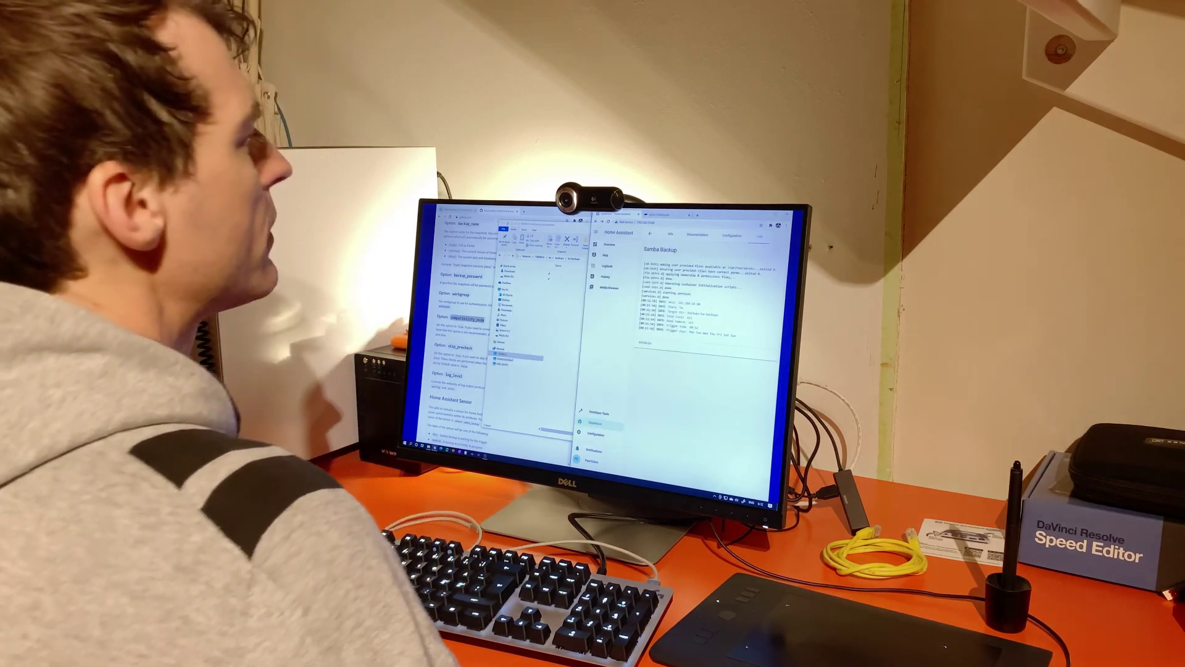
click(670, 234)
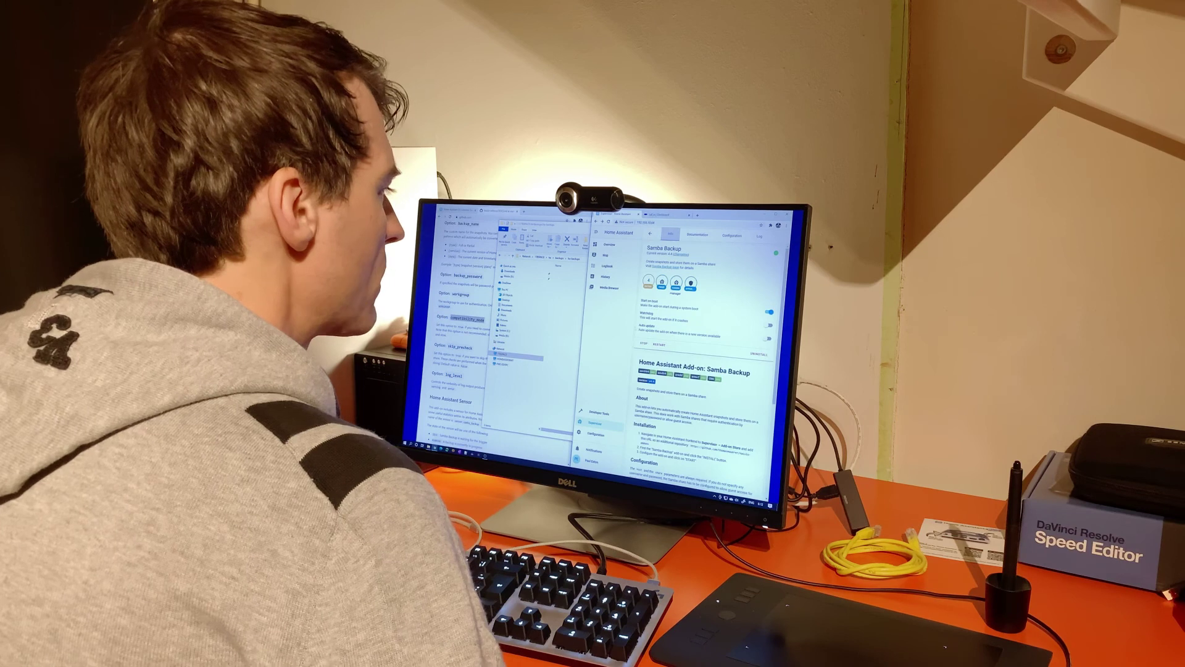
click(760, 235)
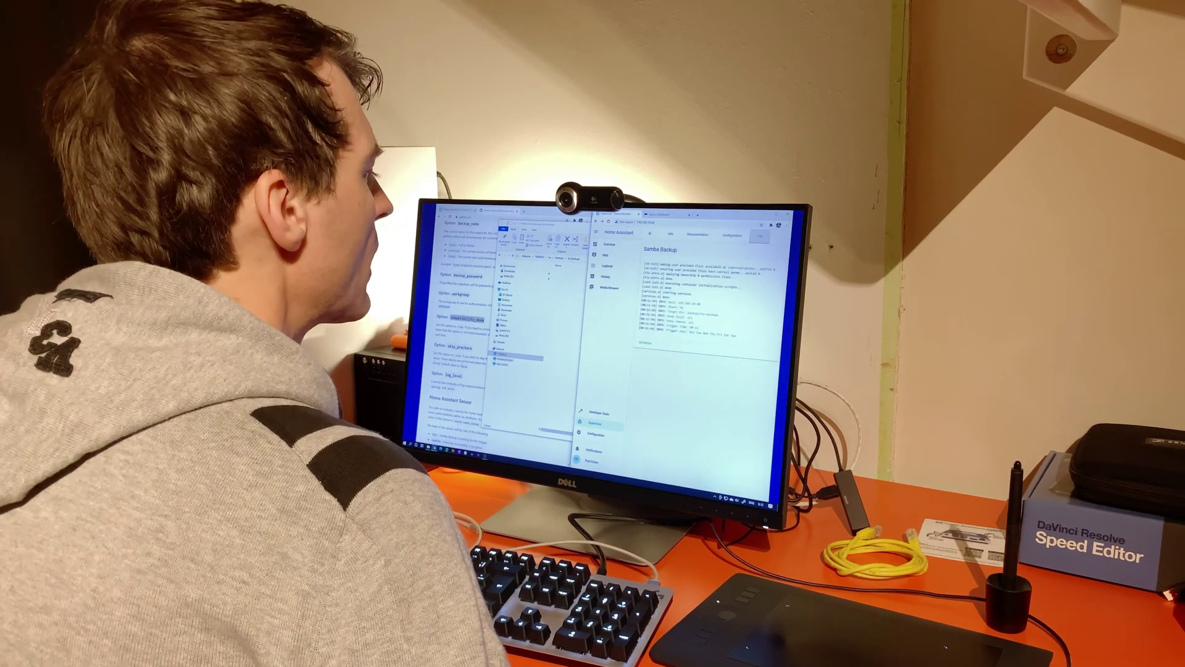
click(645, 344)
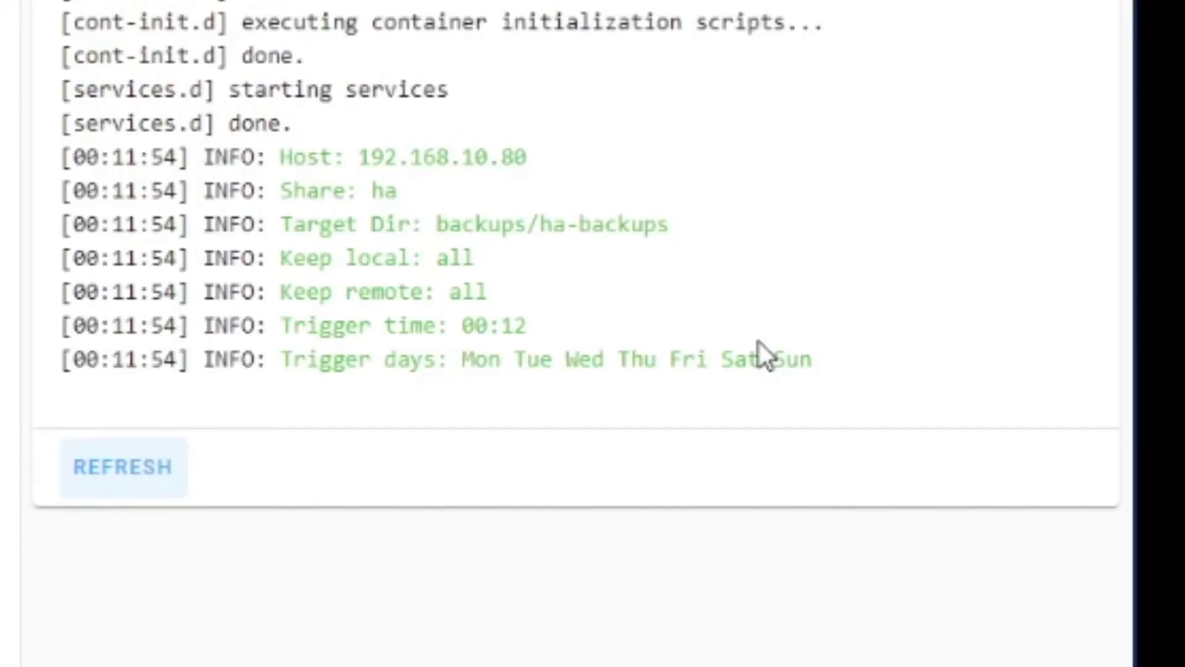
click(162, 485)
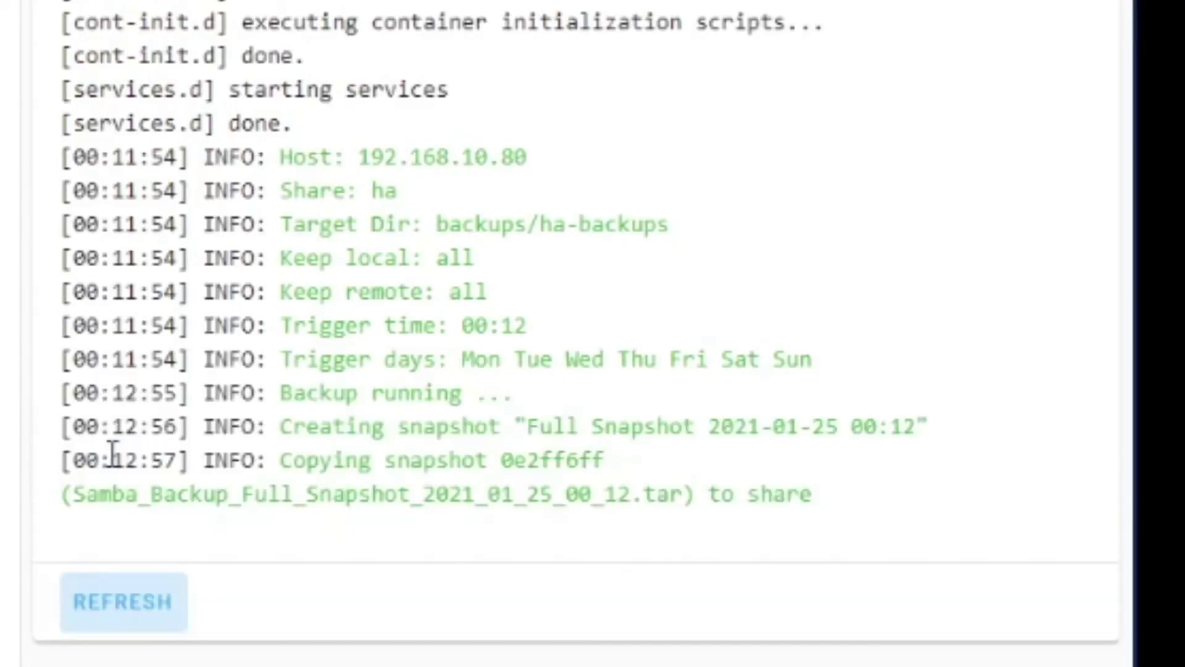